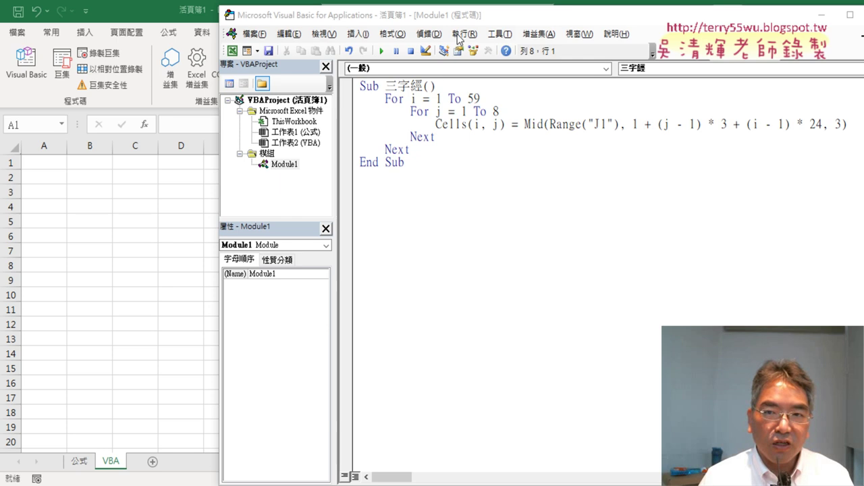
Step: Widen the code window and highlight the Mid expression and the full Cells(i, j) assignment
{"action": "left_click_drag", "start_coordinate": [462, 20], "coordinate": [302, 30]}
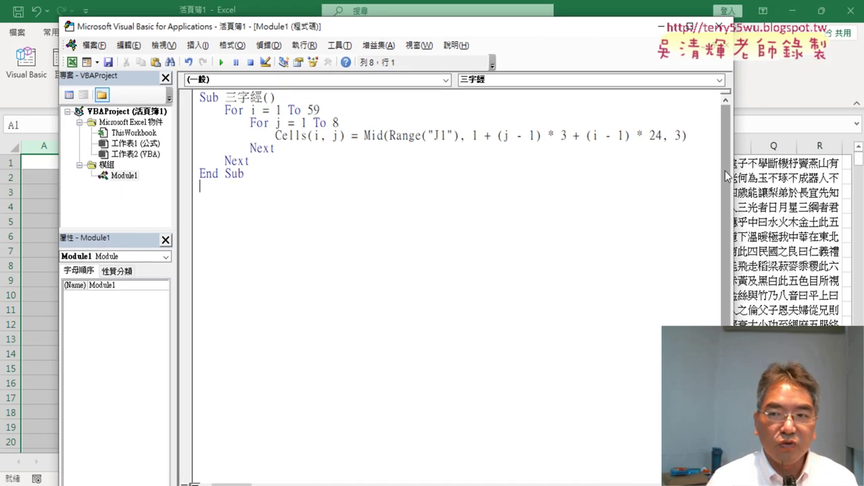
{"action": "left_click_drag", "start_coordinate": [734, 177], "coordinate": [778, 175]}
{"action": "left_click_drag", "start_coordinate": [687, 135], "coordinate": [364, 136]}
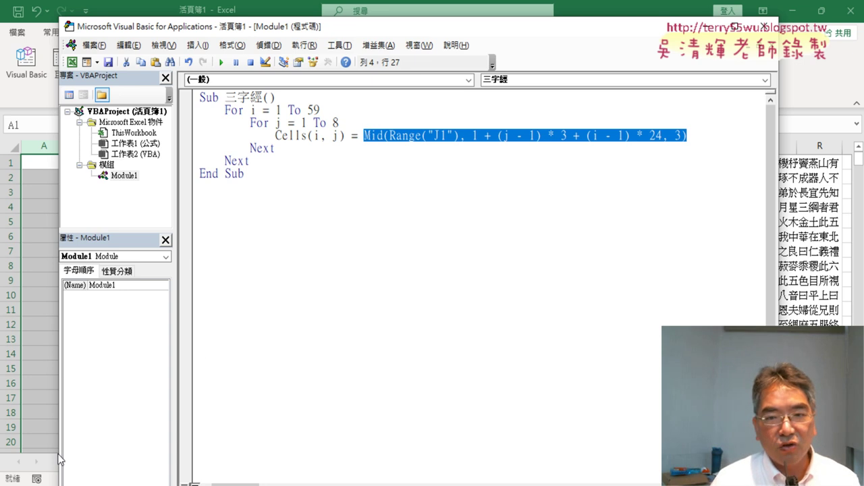
{"action": "left_click", "coordinate": [416, 155]}
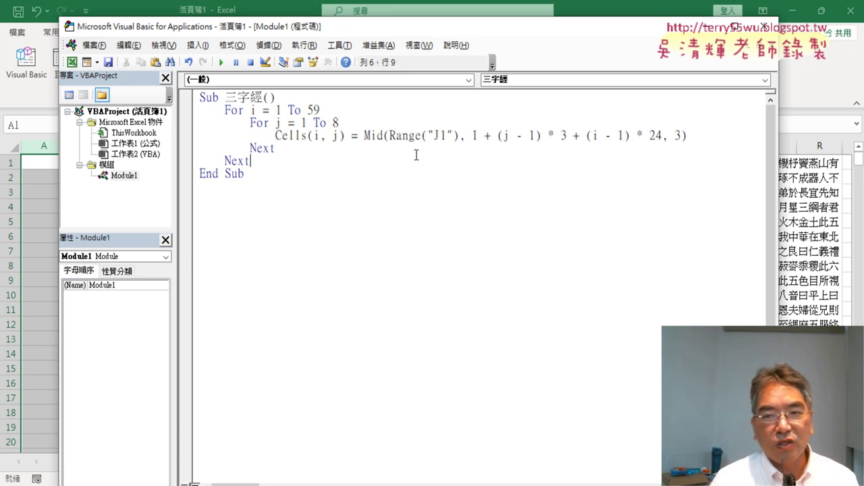
{"action": "left_click_drag", "start_coordinate": [346, 135], "coordinate": [696, 134]}
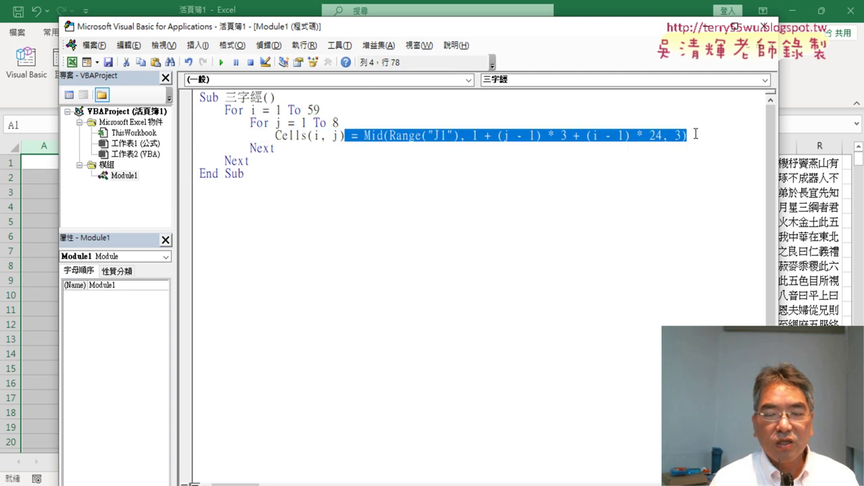
{"action": "left_click_drag", "start_coordinate": [554, 27], "coordinate": [596, 15]}
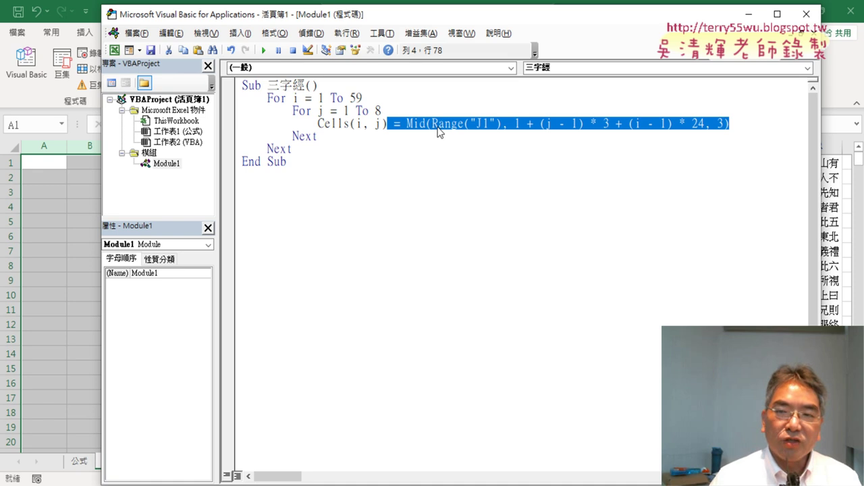
Step: Point out the Range("J1") source and the j and i loop counters in the Mid line
{"action": "left_click", "coordinate": [468, 124]}
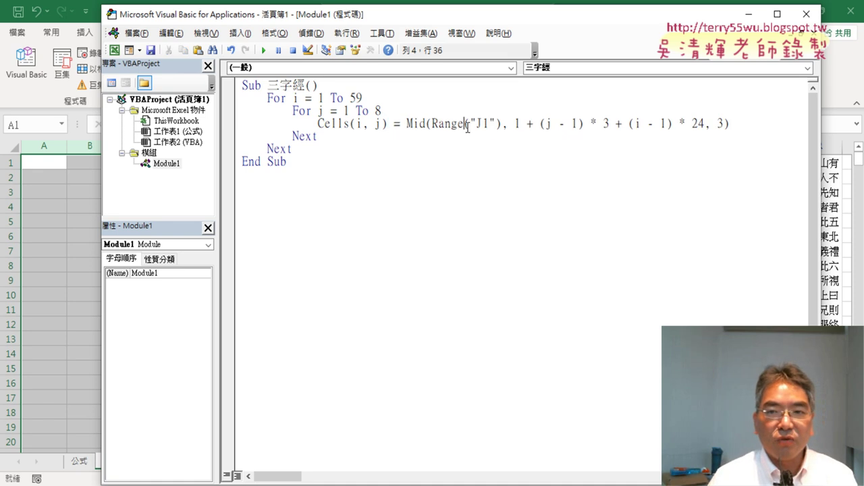
{"action": "left_click_drag", "start_coordinate": [431, 124], "coordinate": [500, 125]}
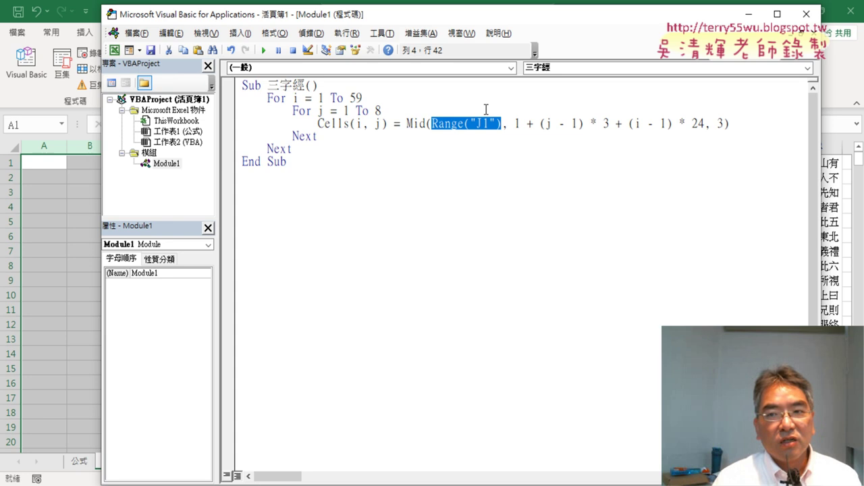
{"action": "double_click", "coordinate": [547, 123]}
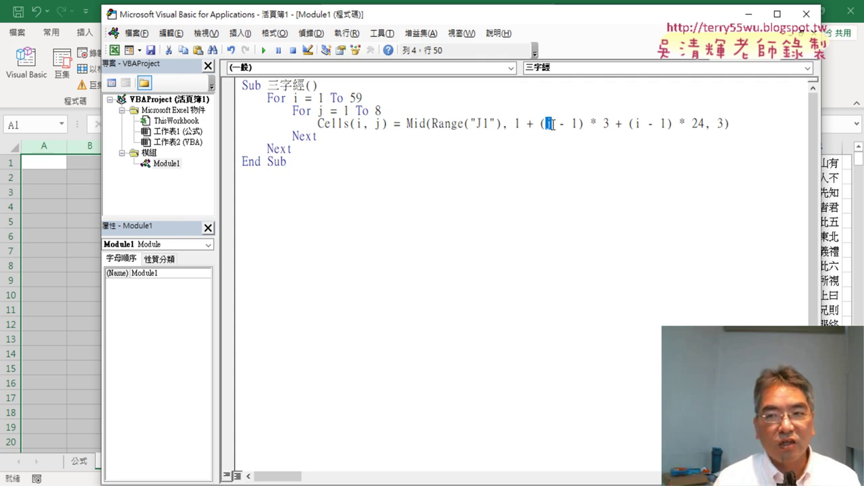
{"action": "type", "text": "j"}
{"action": "double_click", "coordinate": [637, 123]}
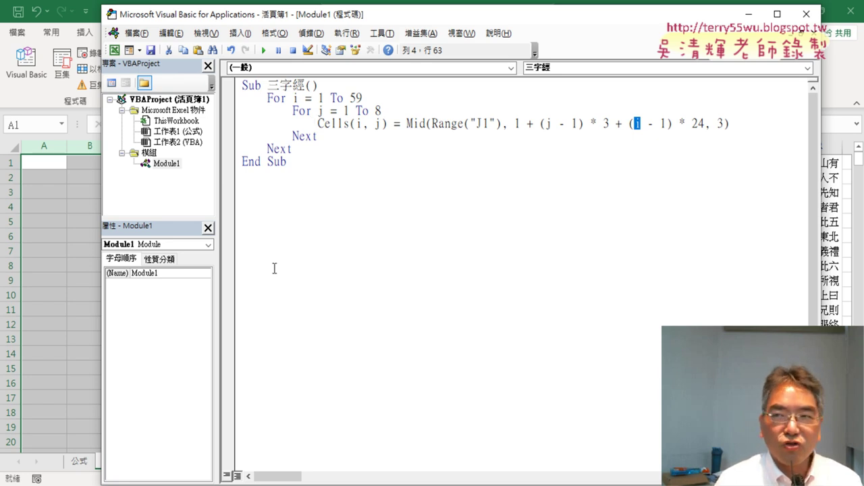
Step: Show the 公式 sheet from the top and annotate 人之初 in A1 and its MID formula
{"action": "left_click", "coordinate": [80, 463]}
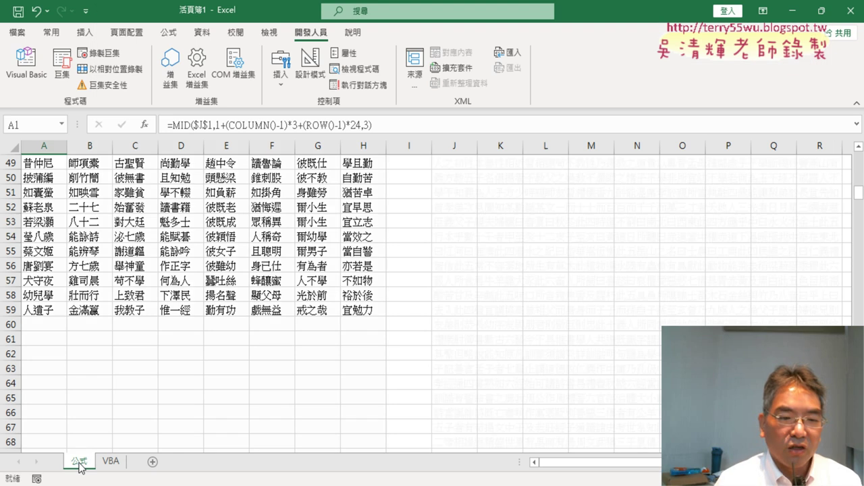
{"action": "scroll", "coordinate": [88, 255], "scroll_direction": "up", "scroll_amount": 8}
{"action": "scroll", "coordinate": [87, 229], "scroll_direction": "up", "scroll_amount": 6}
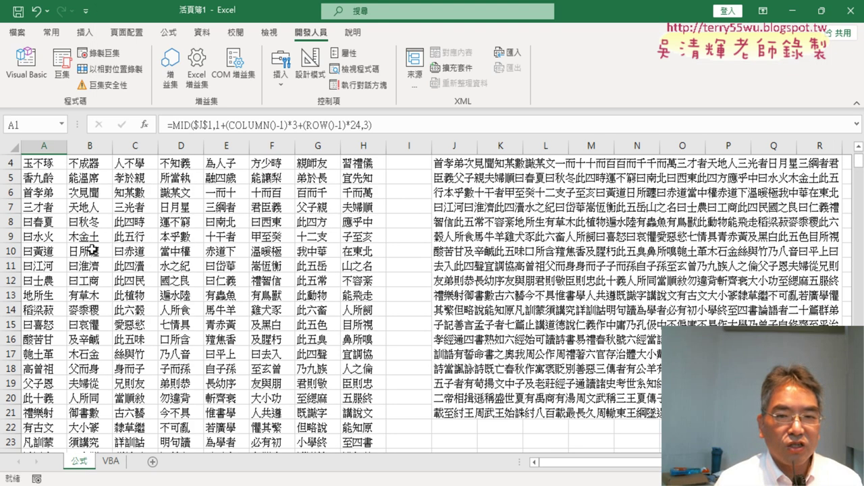
{"action": "scroll", "coordinate": [89, 211], "scroll_direction": "up", "scroll_amount": 2}
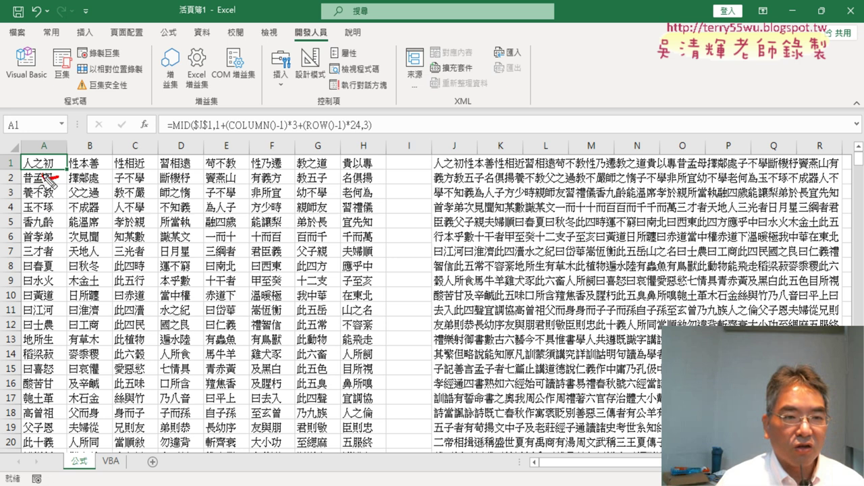
{"action": "left_click_drag", "start_coordinate": [65, 154], "coordinate": [72, 170]}
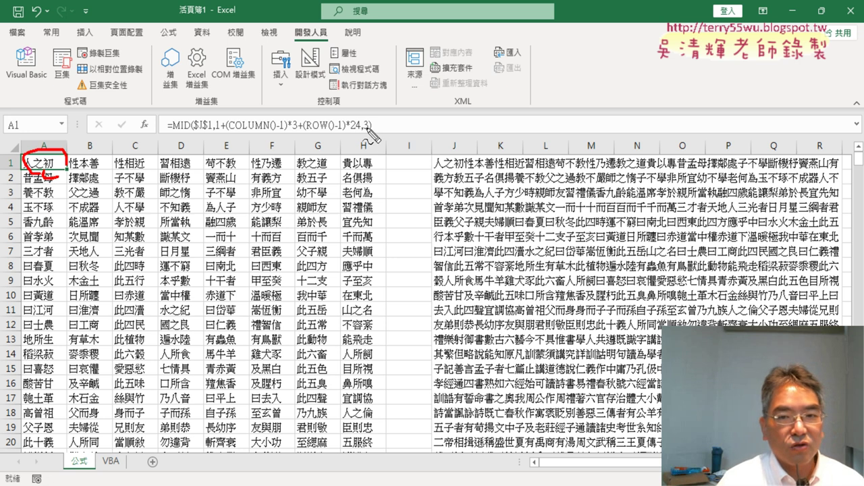
{"action": "left_click_drag", "start_coordinate": [383, 136], "coordinate": [163, 132]}
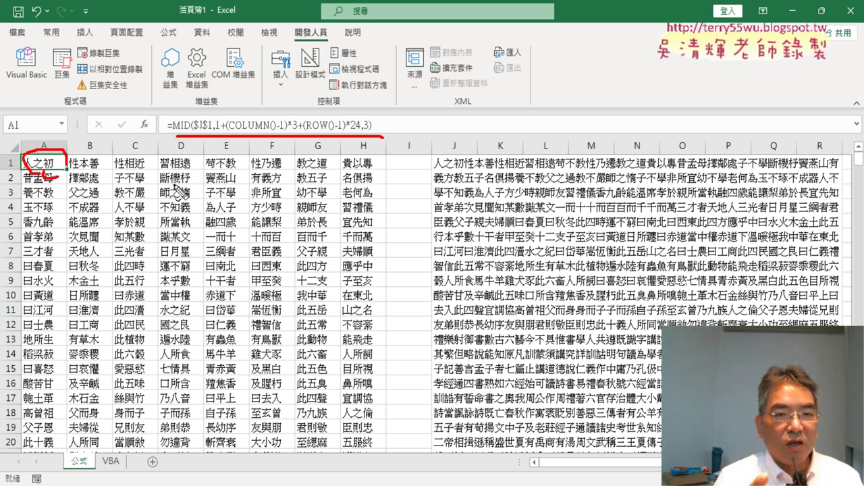
{"action": "key", "text": "Escape"}
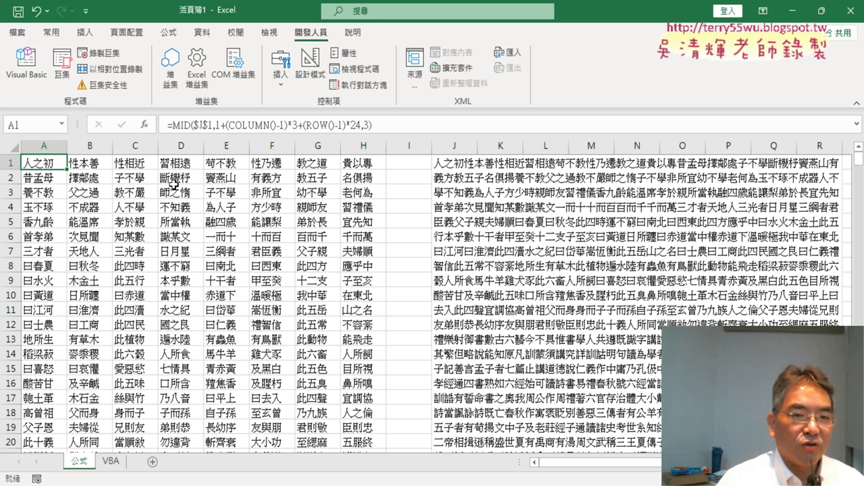
{"action": "left_click_drag", "start_coordinate": [395, 125], "coordinate": [169, 126]}
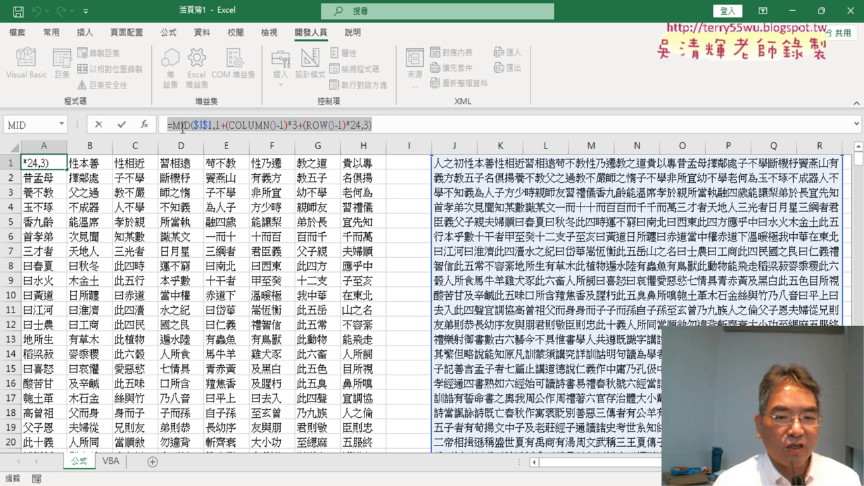
{"action": "left_click", "coordinate": [100, 124]}
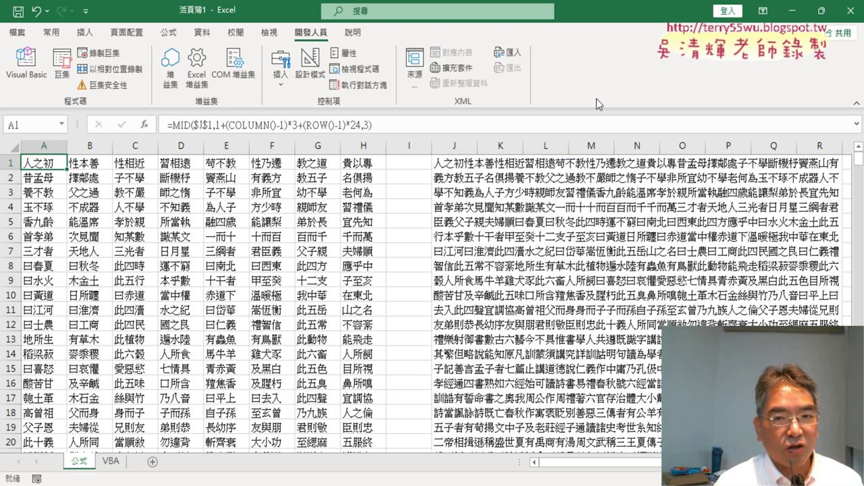
Step: Copy the A1 MID formula from the formula bar and switch to ChatGPT in Chrome
{"action": "left_click_drag", "start_coordinate": [371, 124], "coordinate": [168, 124]}
{"action": "right_click", "coordinate": [228, 126]}
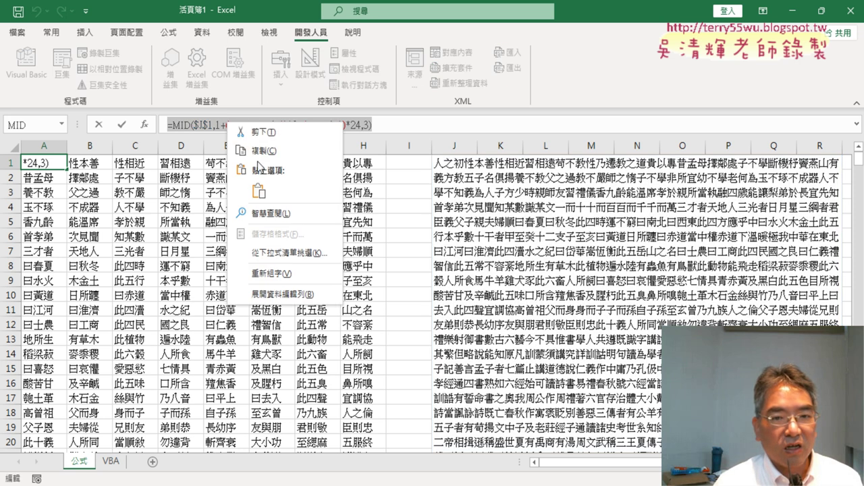
{"action": "left_click", "coordinate": [264, 150]}
{"action": "left_click", "coordinate": [799, 14]}
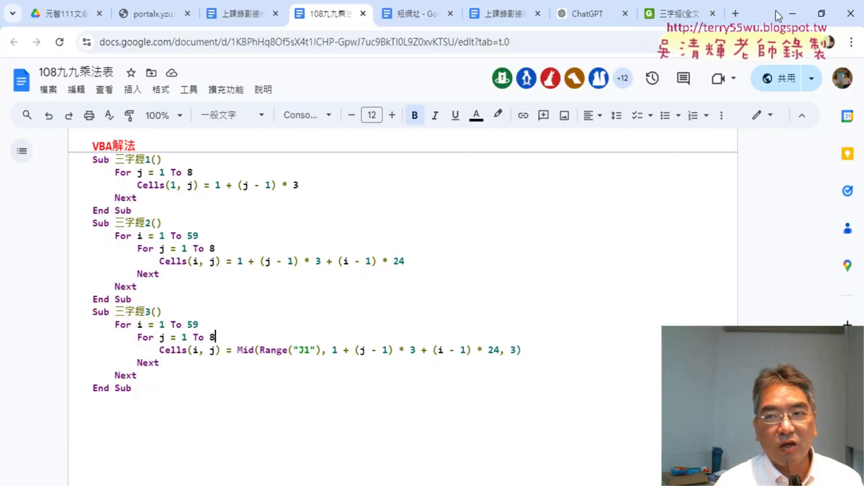
{"action": "left_click", "coordinate": [593, 16]}
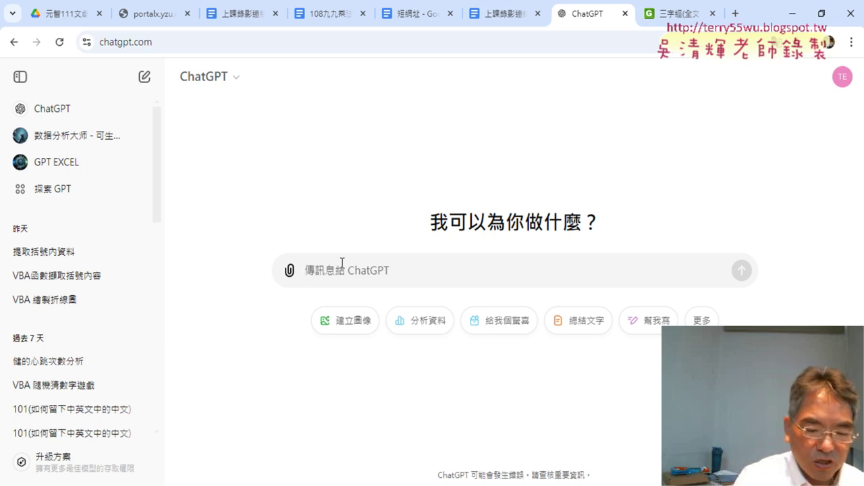
Step: Draft the prompt '幫我改為VBA的SUB程式：' with the pasted MID formula, then return to Excel
{"action": "type", "text": "ㄒ"}
{"action": "key", "text": "BackSpace"}
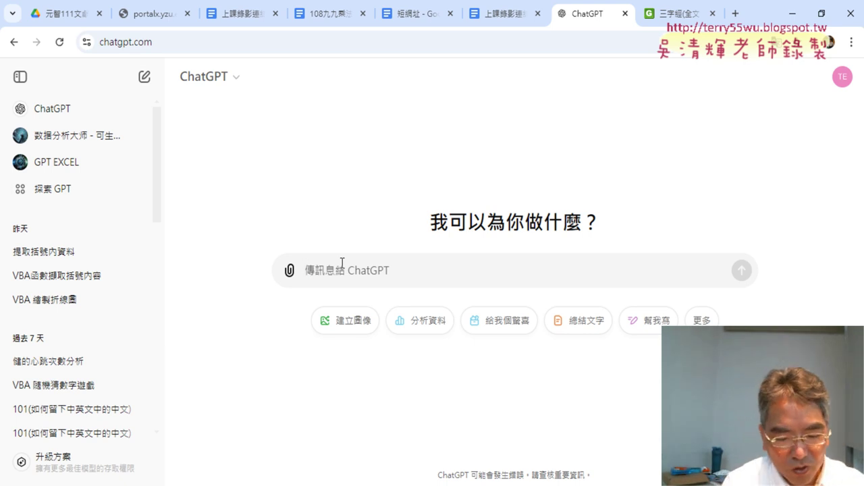
{"action": "type", "text": "ㄅㄤ幫我"}
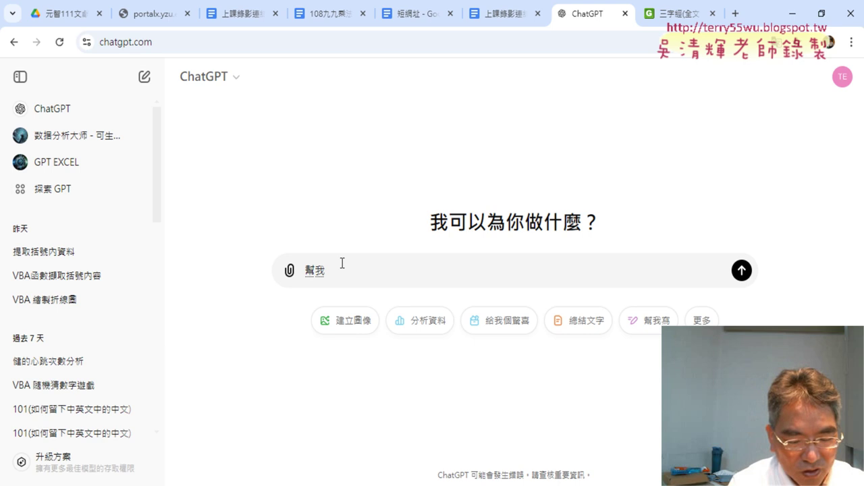
{"action": "type", "text": "改為"}
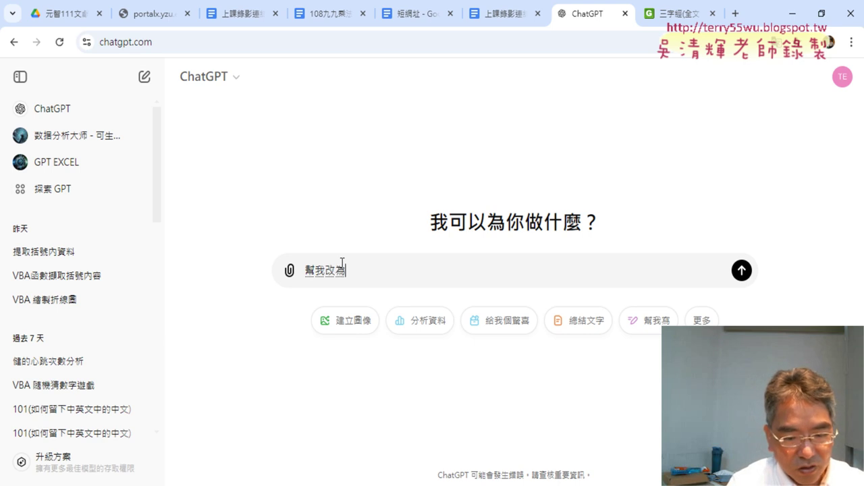
{"action": "type", "text": "VBA的"}
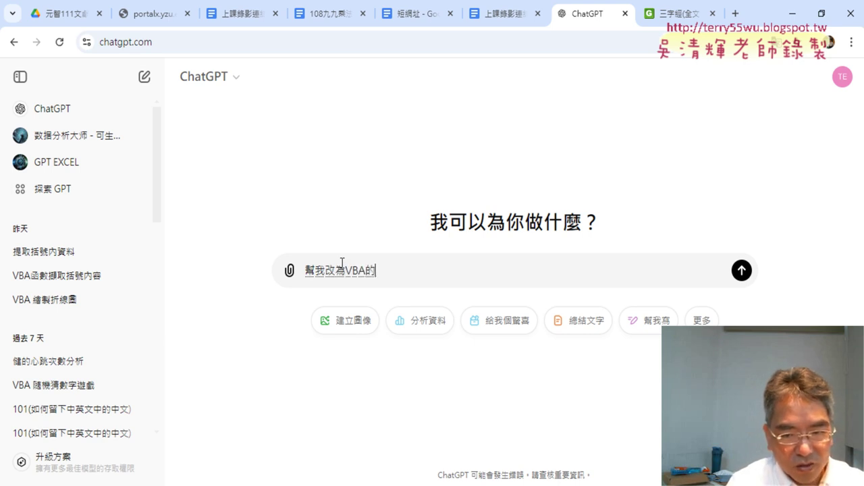
{"action": "type", "text": "SUB"}
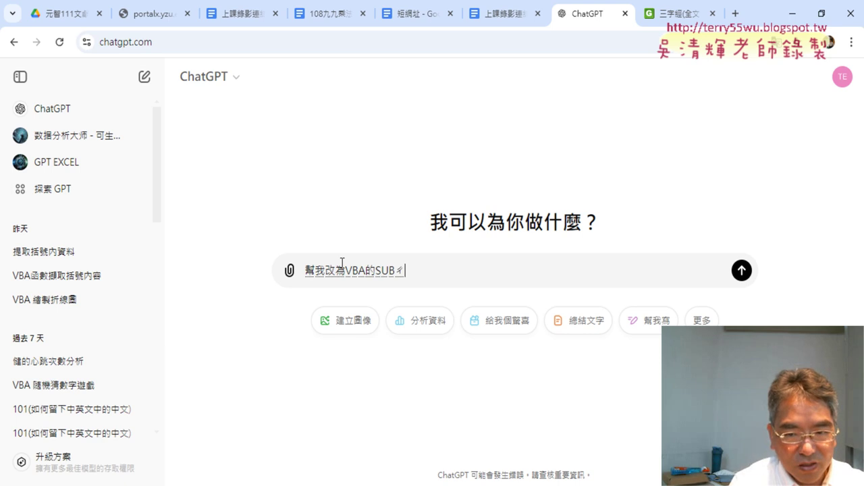
{"action": "type", "text": "程式："}
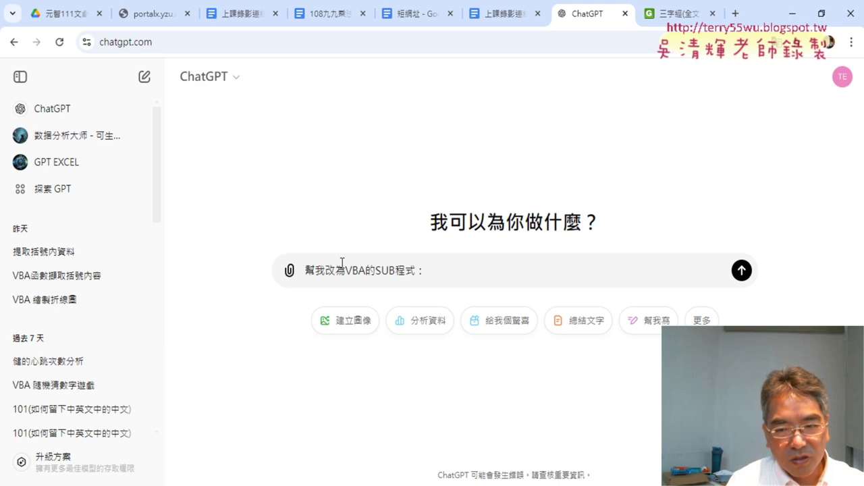
{"action": "key", "text": "ctrl+v"}
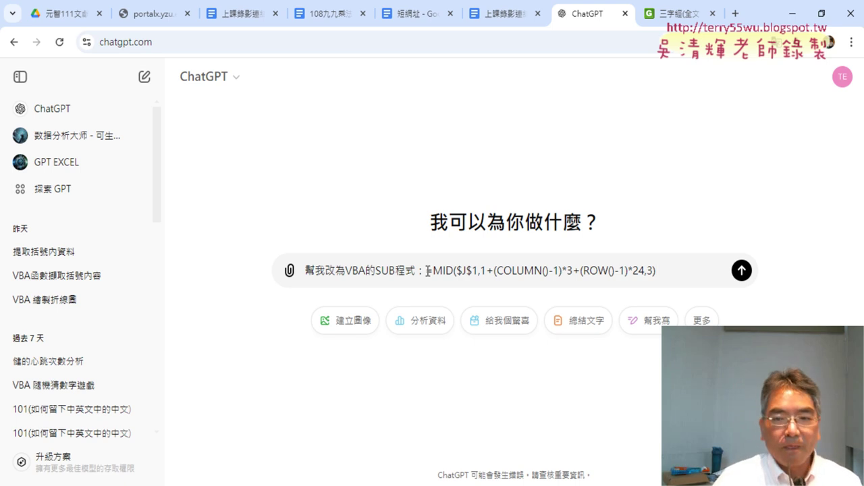
{"action": "mouse_move", "coordinate": [414, 270]}
{"action": "left_mouse_down"}
{"action": "mouse_move", "coordinate": [375, 271]}
{"action": "mouse_move", "coordinate": [654, 270]}
{"action": "left_mouse_up"}
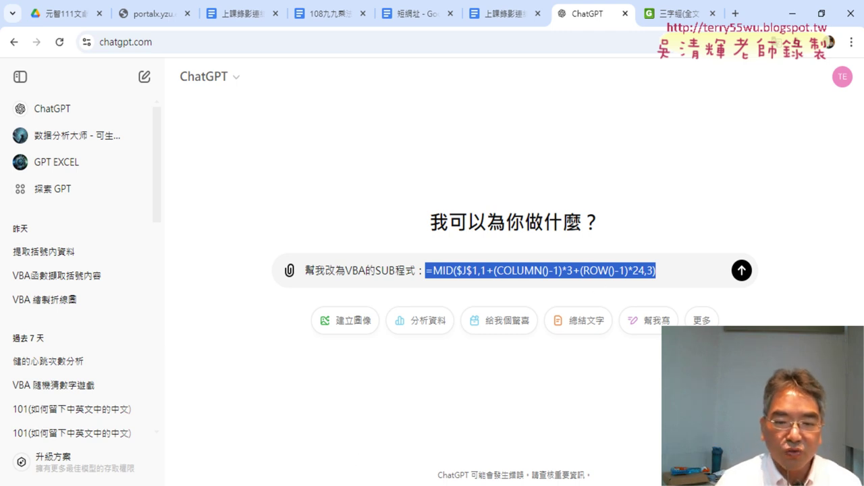
{"action": "left_click", "coordinate": [255, 459]}
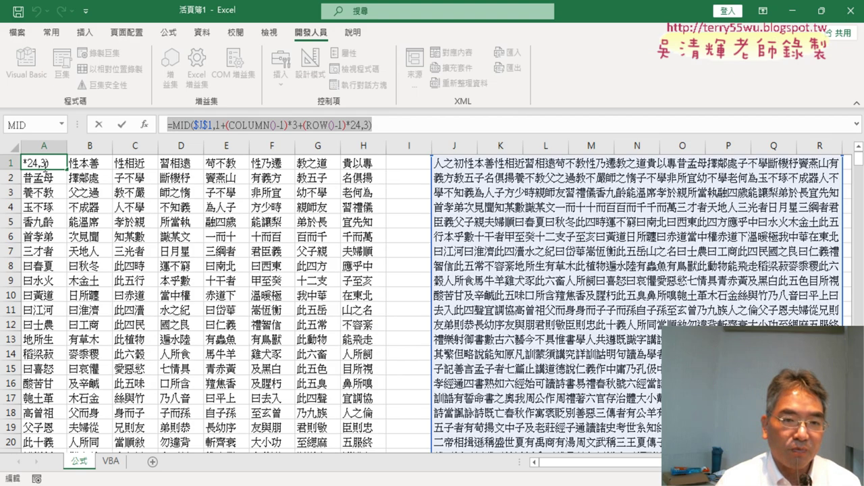
Step: Check that column H of the phrase grid ends at H59, then minimise Excel
{"action": "left_click", "coordinate": [121, 128]}
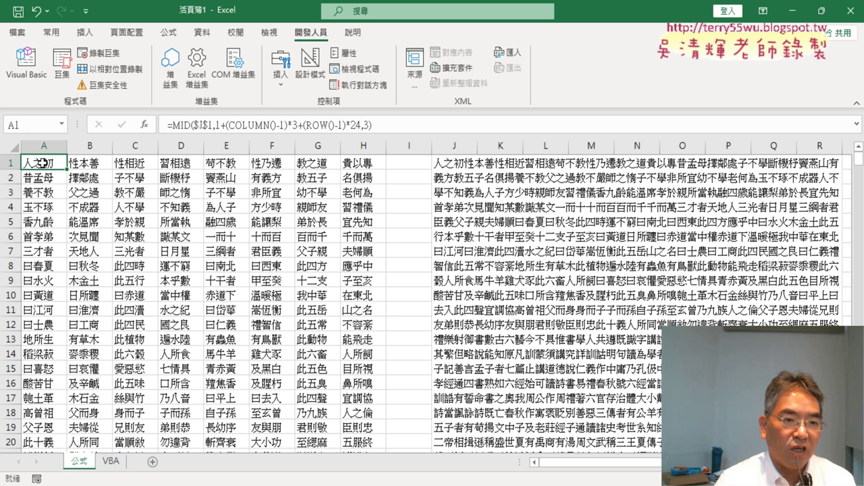
{"action": "left_click", "coordinate": [367, 163]}
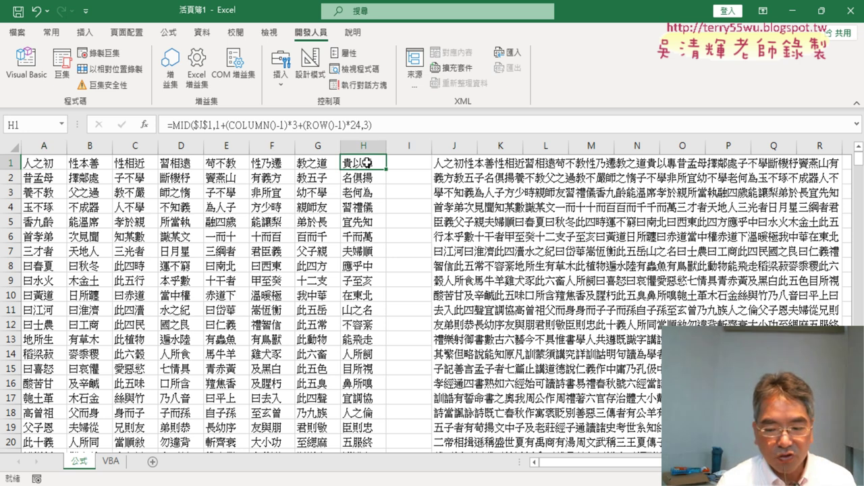
{"action": "key", "text": "ctrl+Down"}
{"action": "key", "text": "ctrl+Up"}
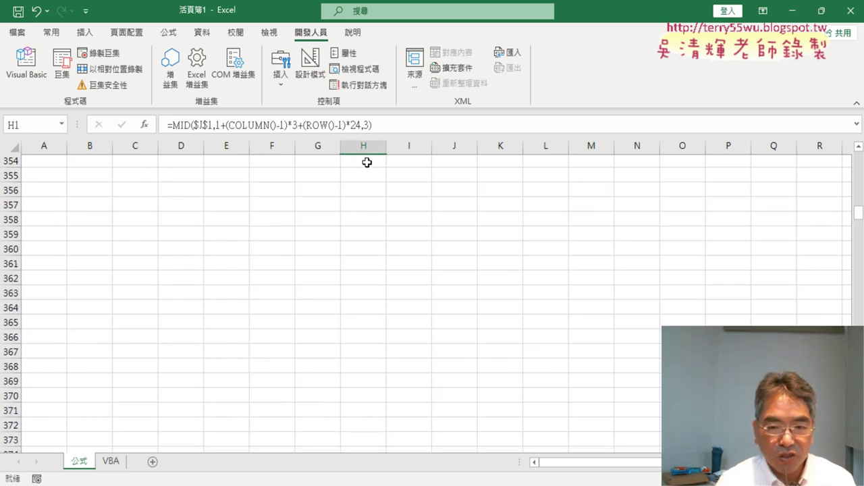
{"action": "scroll", "coordinate": [366, 163], "scroll_direction": "down", "scroll_amount": 16}
{"action": "scroll", "coordinate": [366, 162], "scroll_direction": "down", "scroll_amount": 2}
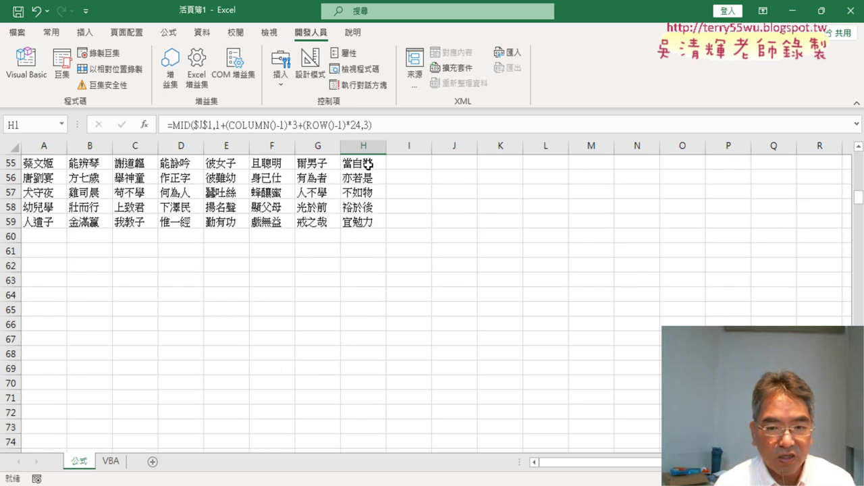
{"action": "left_click", "coordinate": [362, 221]}
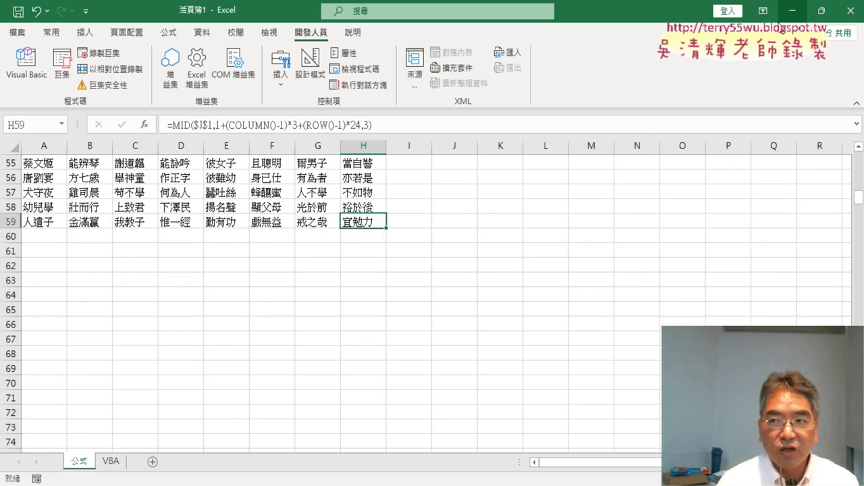
{"action": "left_click", "coordinate": [791, 12]}
Step: Insert '，輸出到A1:H59' before the colon in the ChatGPT prompt
{"action": "left_click", "coordinate": [418, 270]}
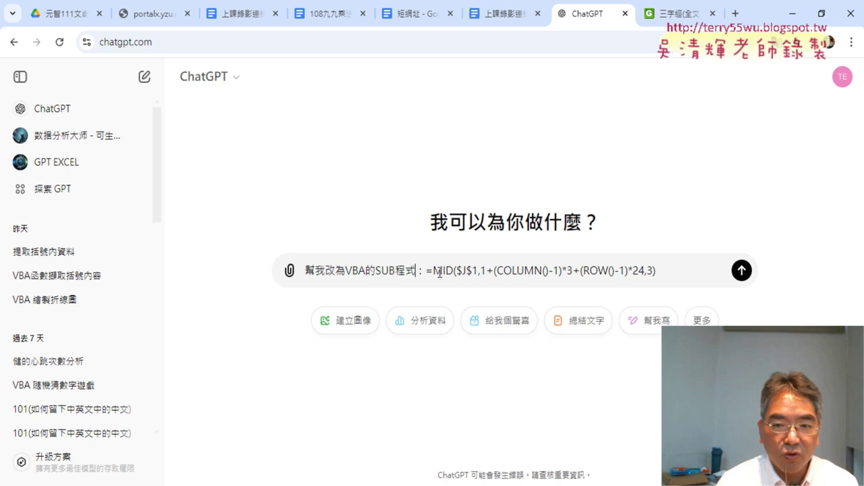
{"action": "type", "text": "ㄓ"}
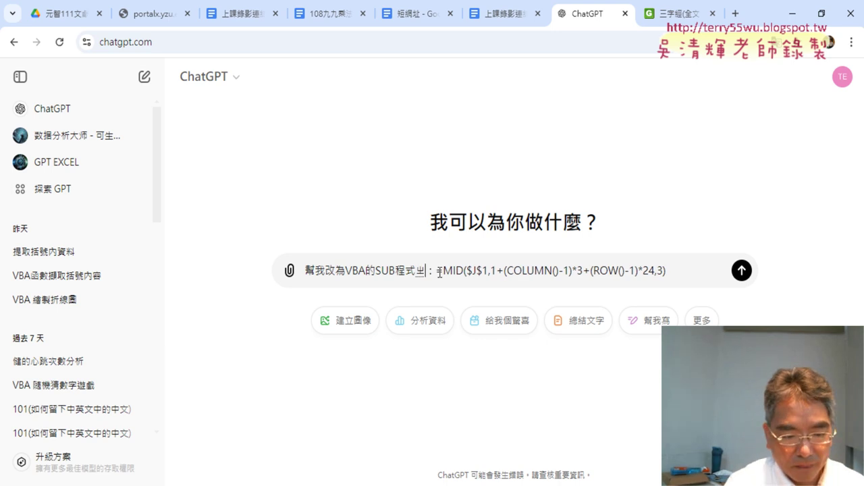
{"action": "key", "text": "BackSpace"}
{"action": "type", "text": "，"}
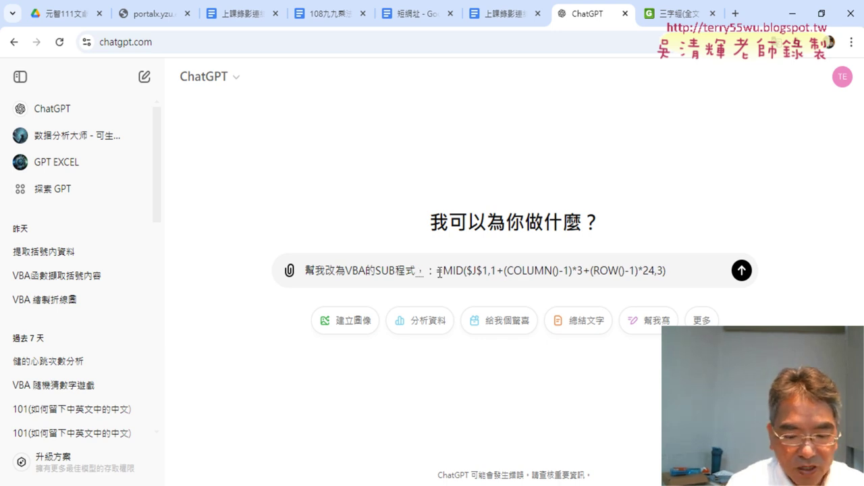
{"action": "type", "text": "輸出"}
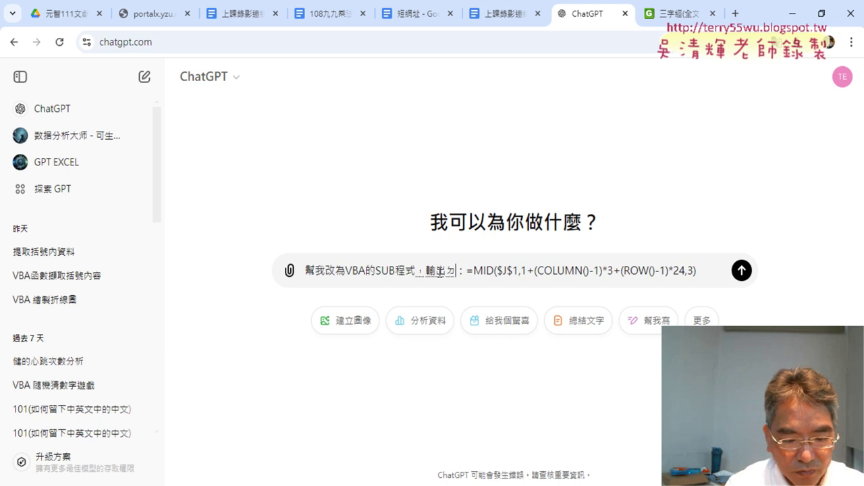
{"action": "type", "text": "到"}
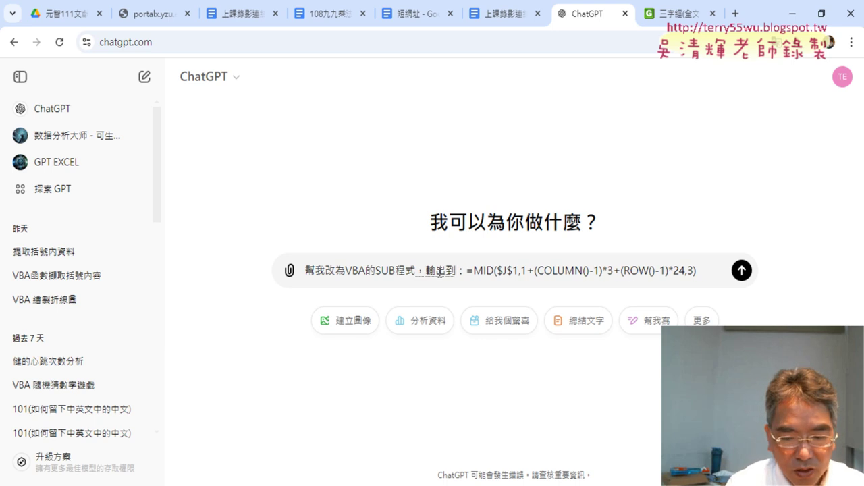
{"action": "type", "text": "A1"}
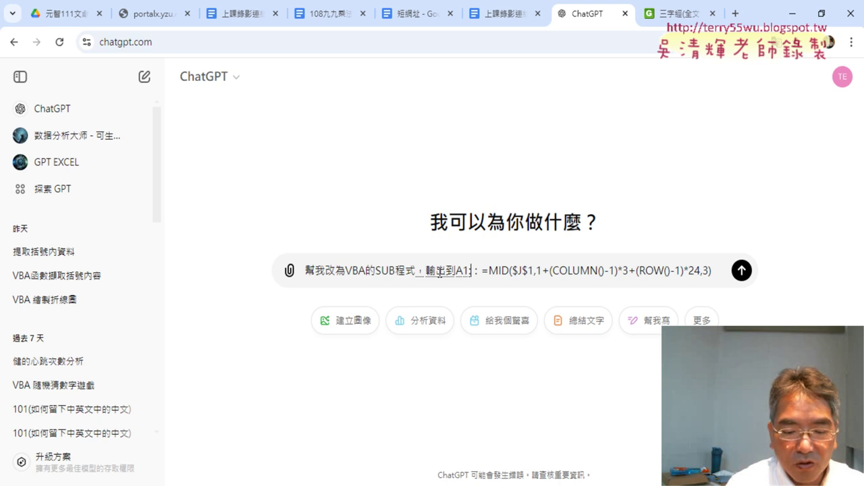
{"action": "type", "text": ":H5"}
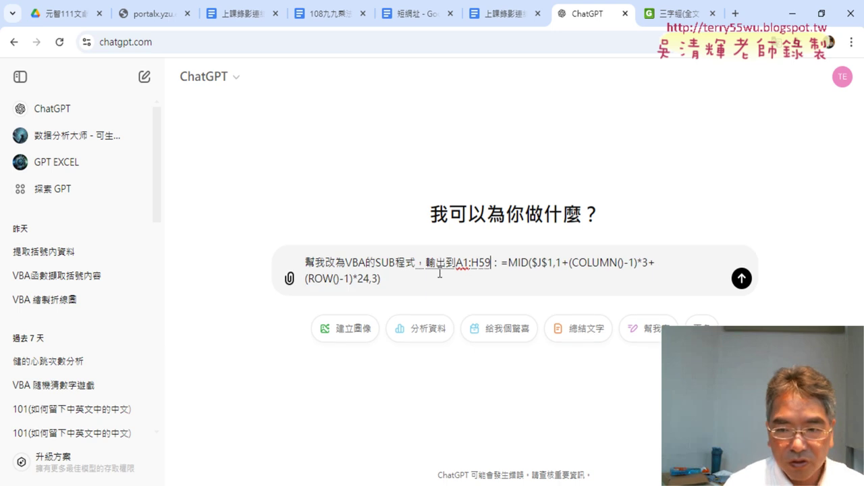
{"action": "type", "text": "9"}
{"action": "key", "text": "Return"}
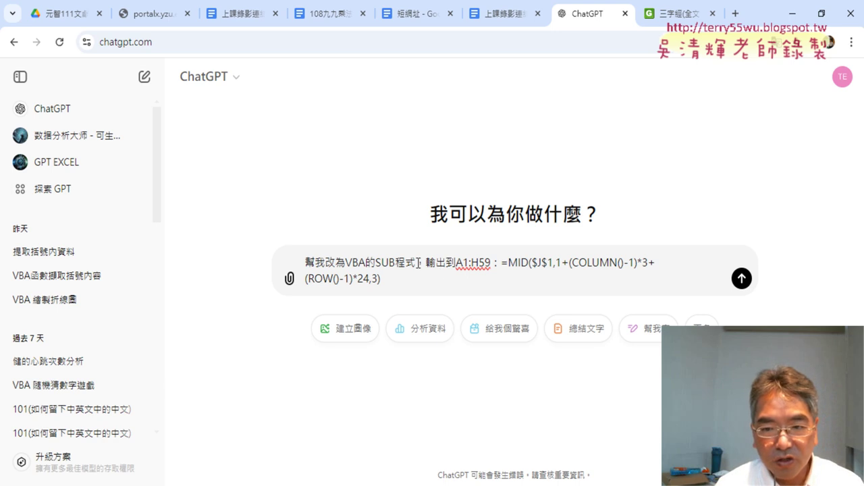
Step: Highlight the output range, the VBA的SUB程式 wording and the MID formula in the prompt
{"action": "left_click_drag", "start_coordinate": [418, 263], "coordinate": [491, 262]}
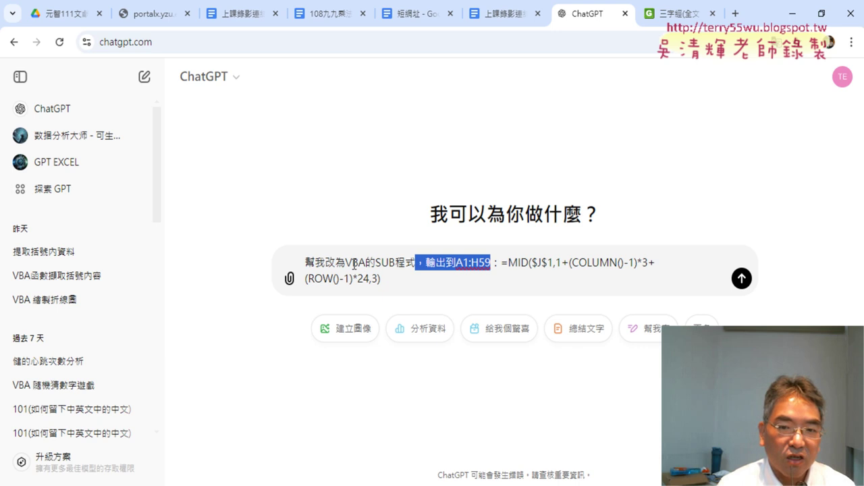
{"action": "left_click_drag", "start_coordinate": [346, 262], "coordinate": [414, 268]}
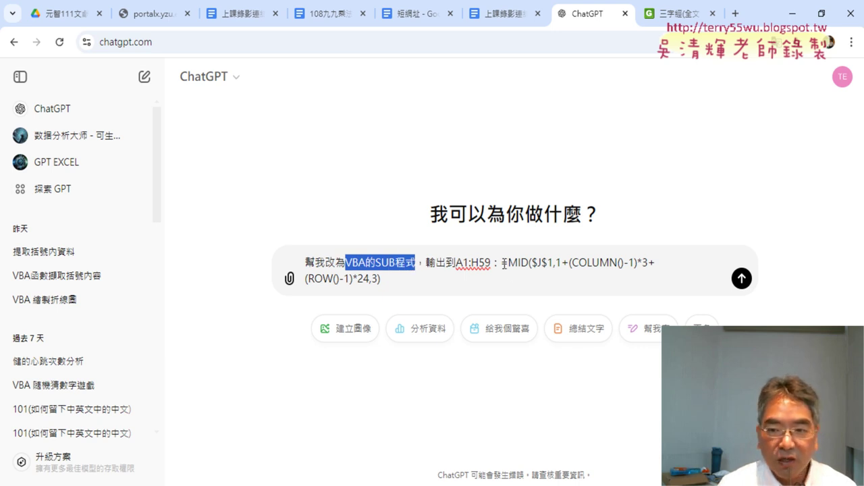
{"action": "left_click_drag", "start_coordinate": [503, 263], "coordinate": [567, 294]}
{"action": "left_click_drag", "start_coordinate": [416, 262], "coordinate": [492, 263]}
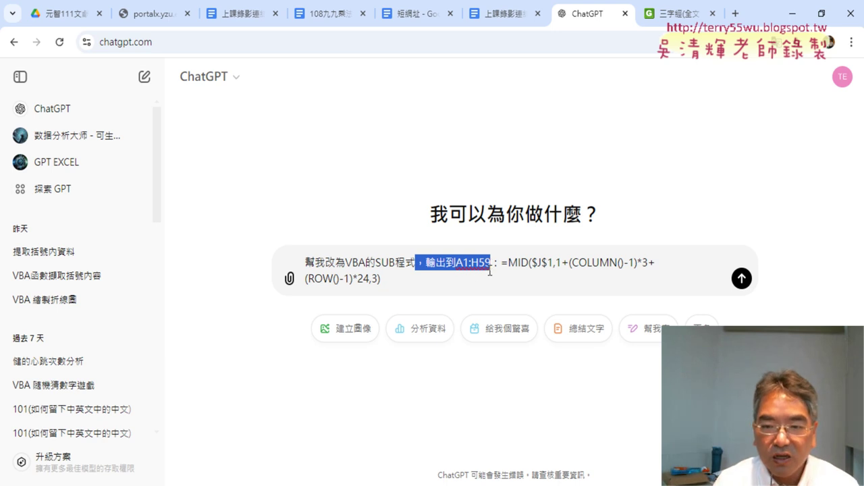
{"action": "left_click_drag", "start_coordinate": [456, 262], "coordinate": [469, 263]}
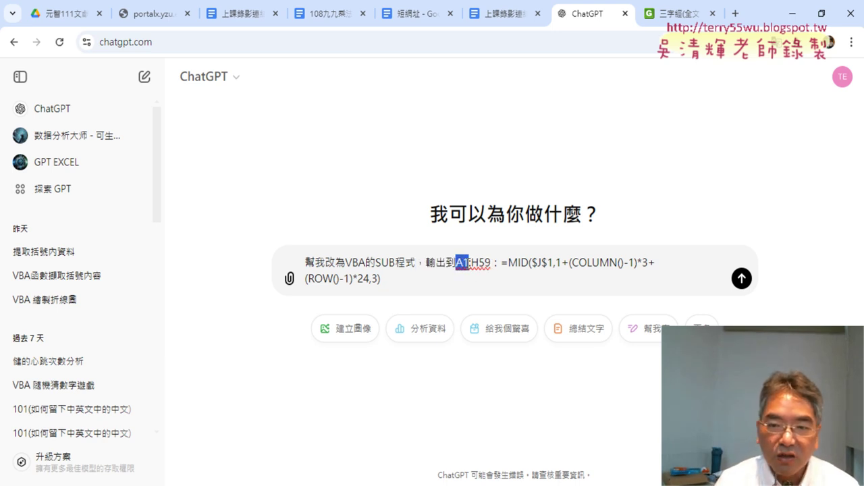
{"action": "left_click", "coordinate": [470, 262]}
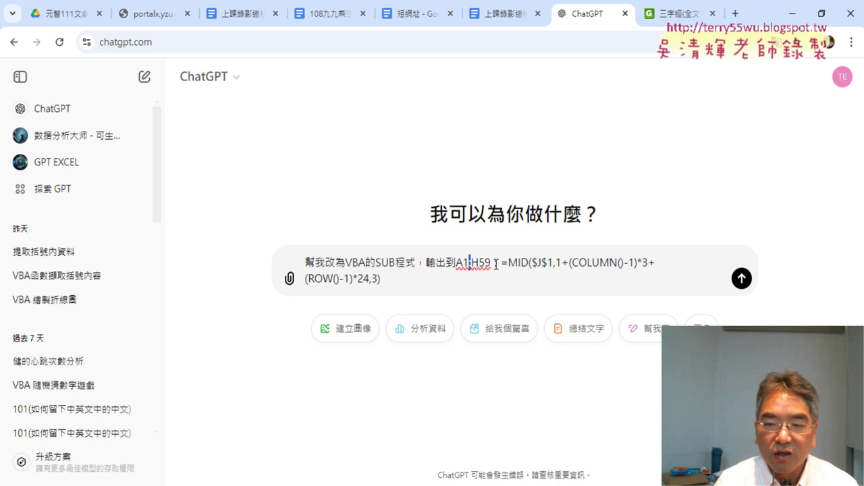
{"action": "left_click_drag", "start_coordinate": [491, 263], "coordinate": [456, 263]}
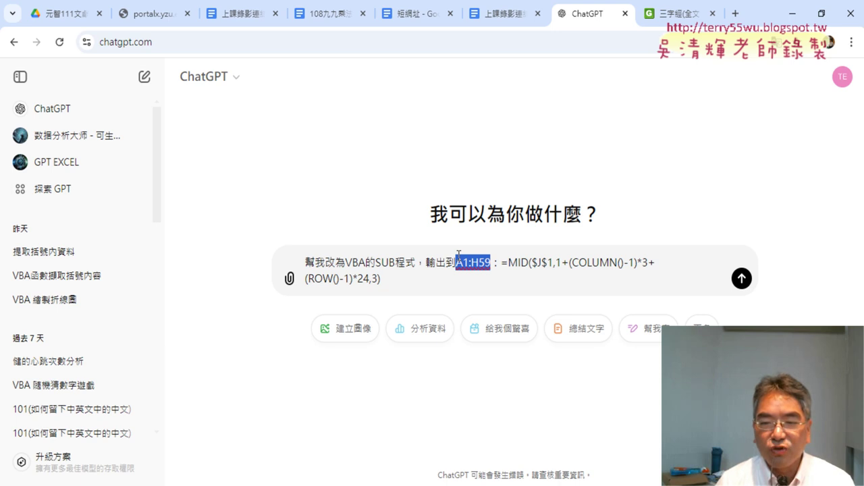
{"action": "left_click", "coordinate": [485, 263]}
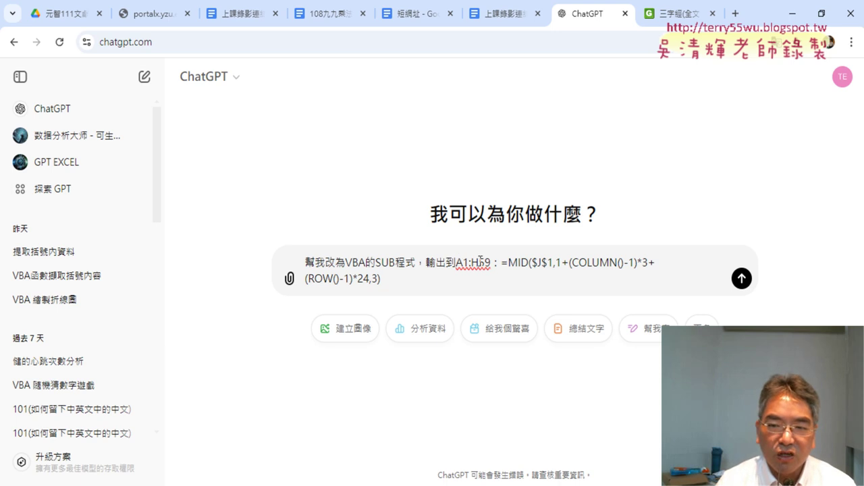
Step: Set the range's end row back to 59 and send the request
{"action": "left_click_drag", "start_coordinate": [480, 263], "coordinate": [492, 263]}
{"action": "type", "text": "100"}
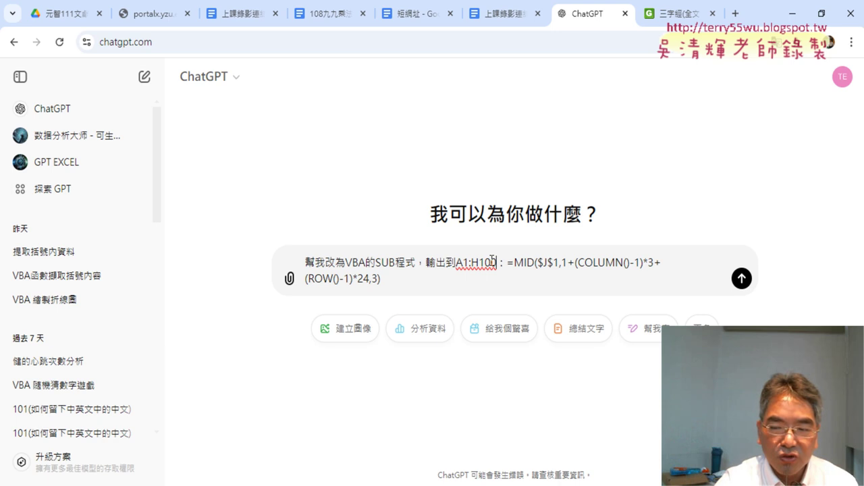
{"action": "key", "text": "BackSpace"}
{"action": "key", "text": "BackSpace"}
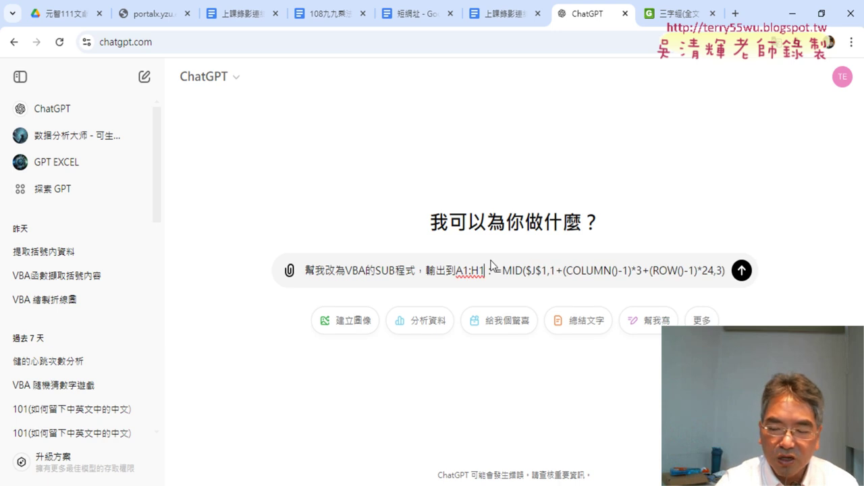
{"action": "key", "text": "BackSpace"}
{"action": "type", "text": "5"}
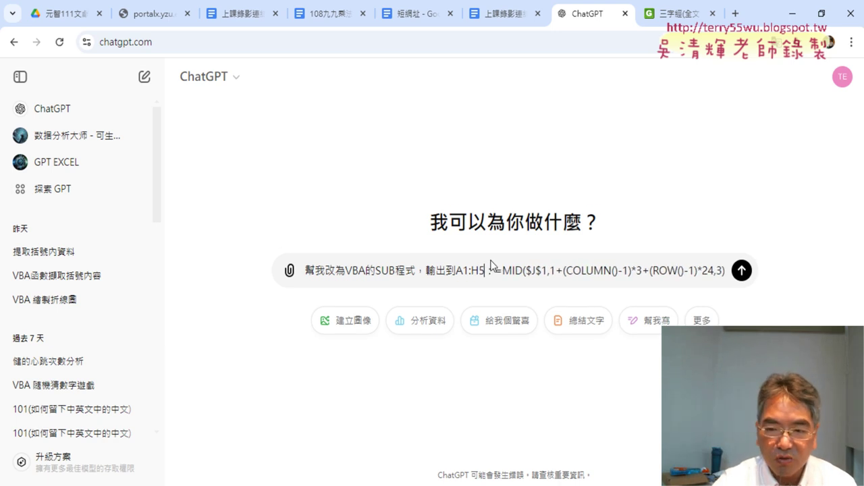
{"action": "type", "text": "9"}
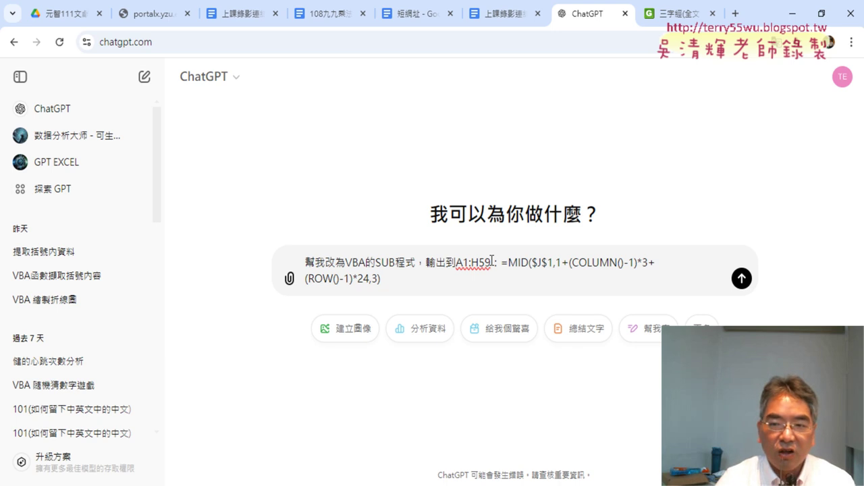
{"action": "left_click", "coordinate": [747, 284]}
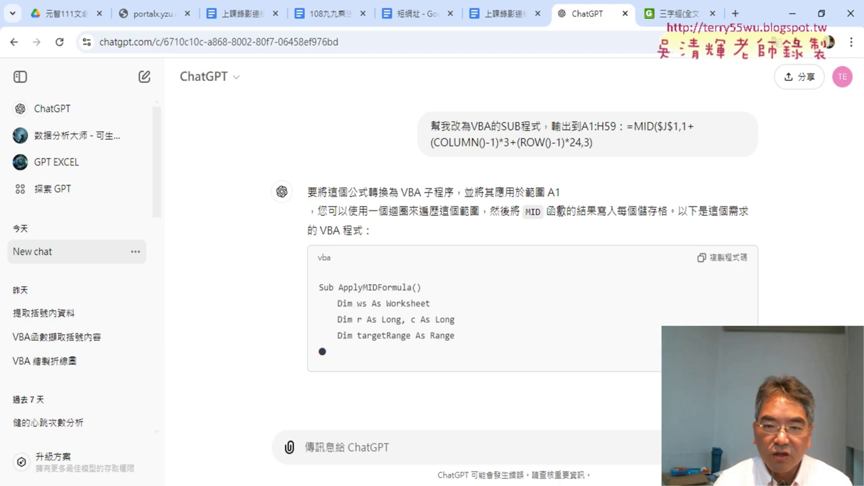
Step: Highlight 子程序, A1, 迴圈 and the MID explanation in ChatGPT's reply
{"action": "left_click_drag", "start_coordinate": [302, 165], "coordinate": [559, 166]}
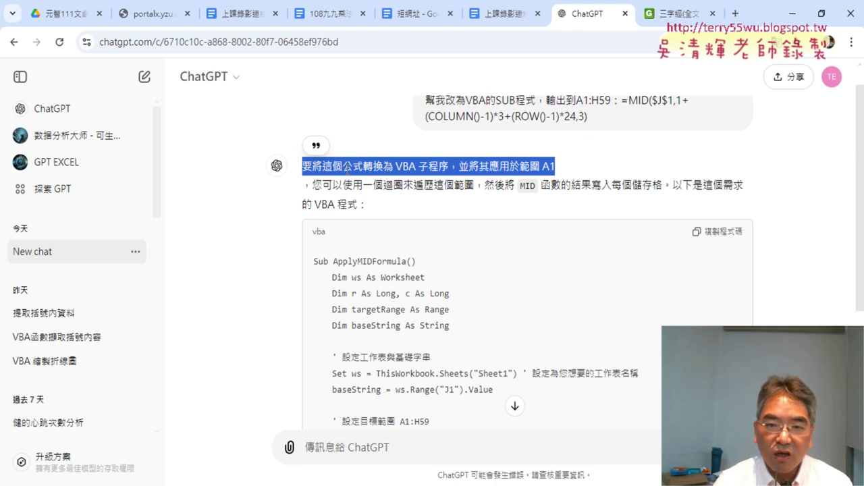
{"action": "left_click", "coordinate": [420, 166]}
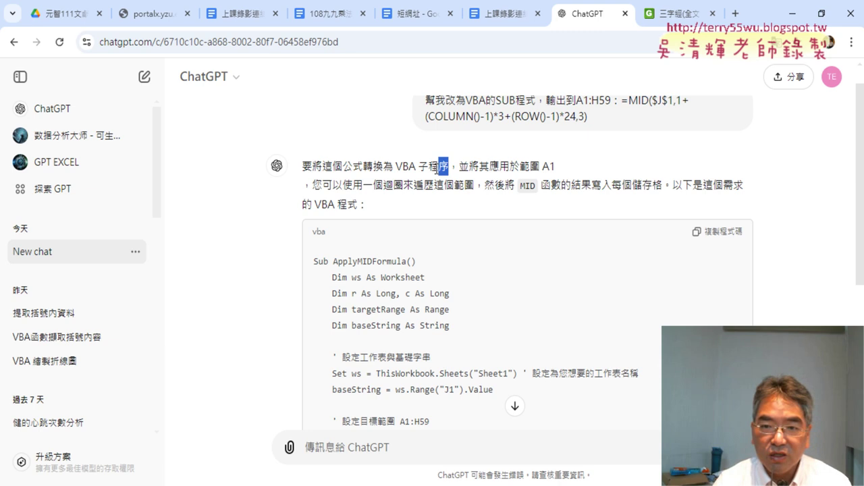
{"action": "left_click_drag", "start_coordinate": [449, 166], "coordinate": [419, 166]}
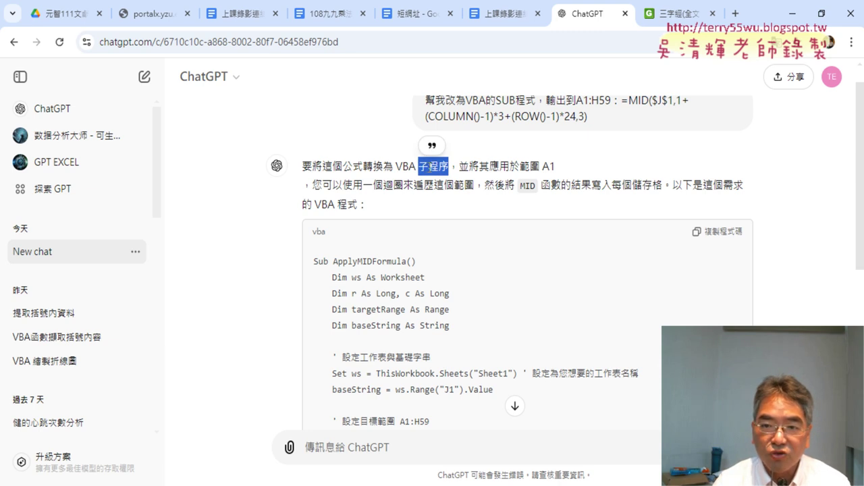
{"action": "left_click_drag", "start_coordinate": [542, 166], "coordinate": [563, 171]}
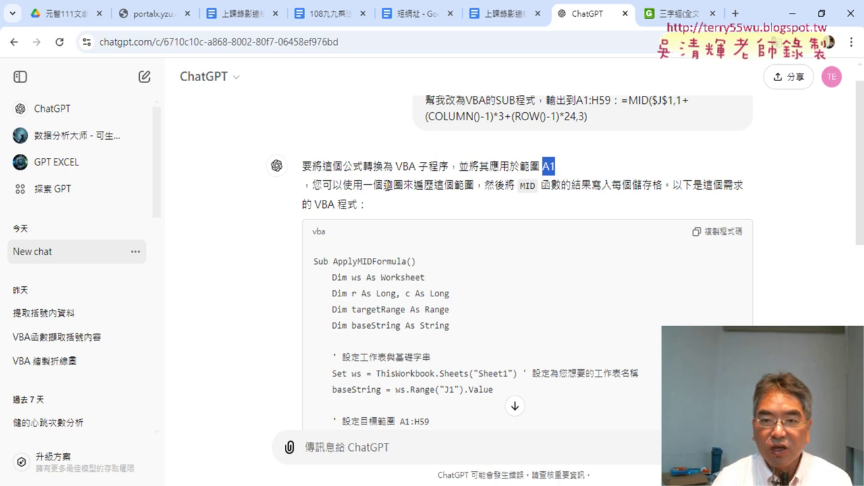
{"action": "double_click", "coordinate": [392, 185]}
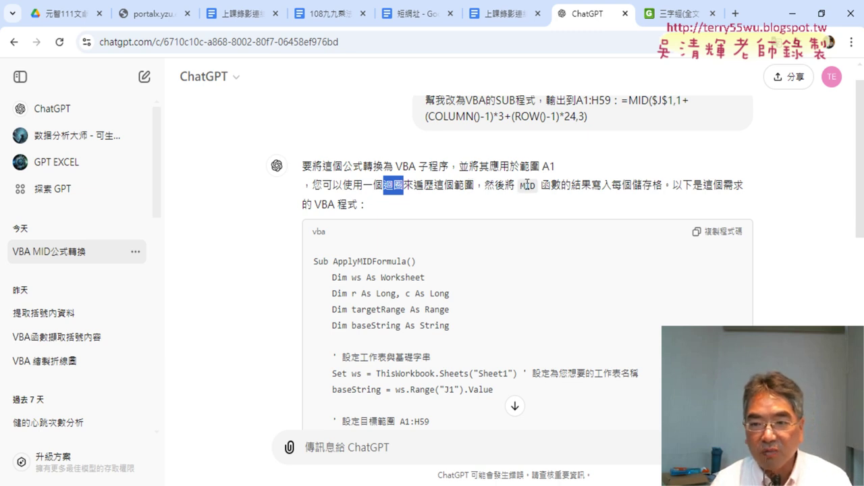
{"action": "mouse_move", "coordinate": [528, 184]}
{"action": "left_mouse_down"}
{"action": "mouse_move", "coordinate": [744, 185]}
{"action": "mouse_move", "coordinate": [747, 202]}
{"action": "left_mouse_up"}
{"action": "scroll", "coordinate": [773, 203], "scroll_direction": "down", "scroll_amount": 3}
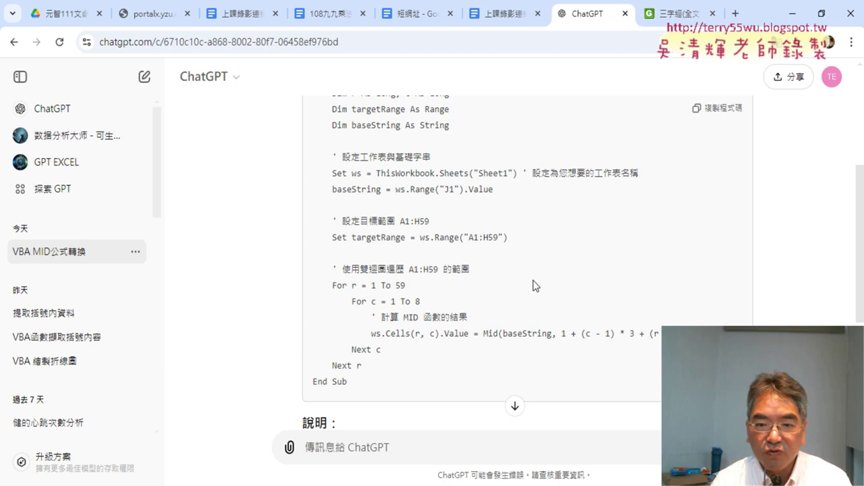
{"action": "left_click_drag", "start_coordinate": [333, 285], "coordinate": [416, 284]}
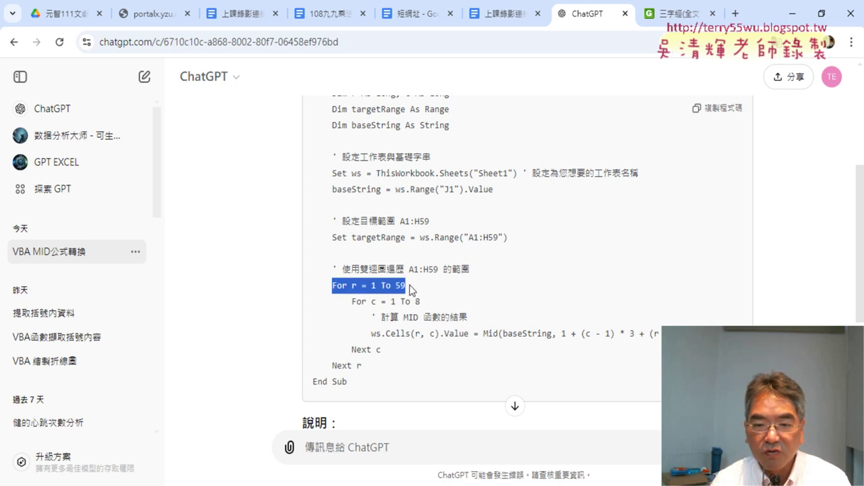
{"action": "left_click", "coordinate": [368, 287]}
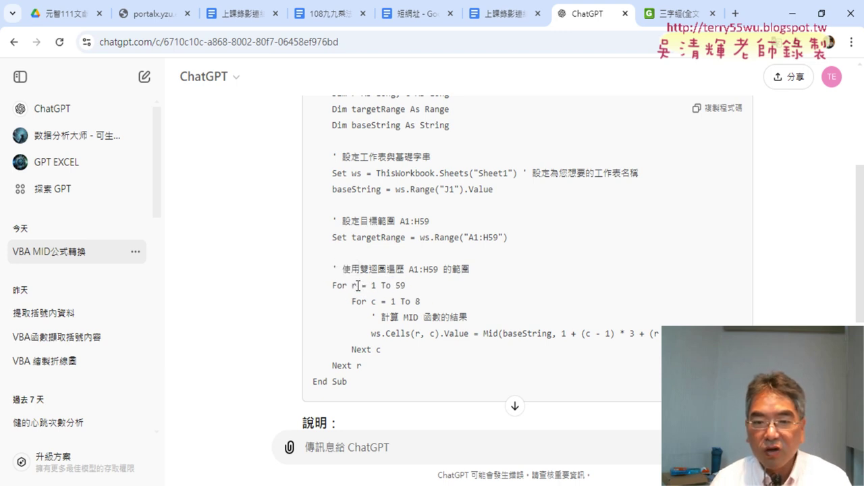
{"action": "double_click", "coordinate": [354, 285]}
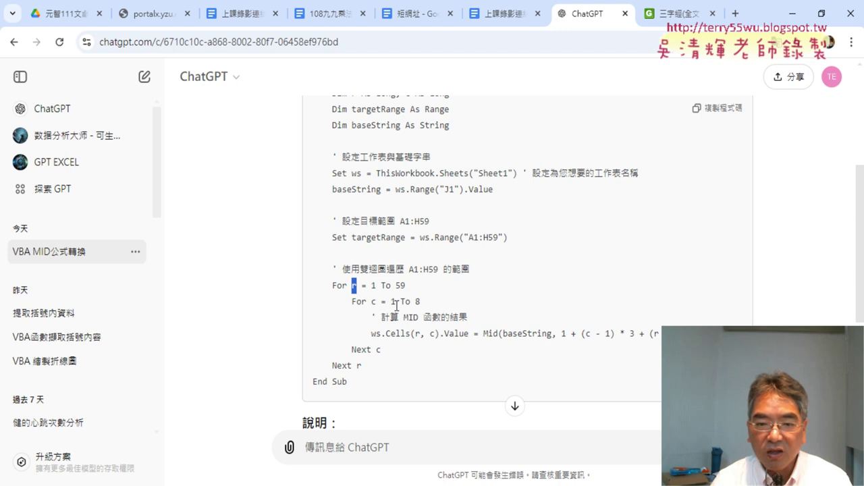
{"action": "double_click", "coordinate": [373, 302]}
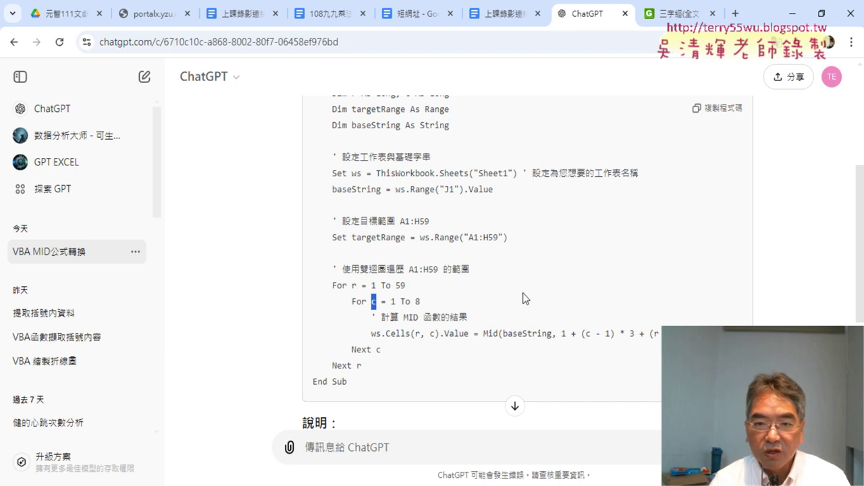
{"action": "scroll", "coordinate": [526, 298], "scroll_direction": "up", "scroll_amount": 1}
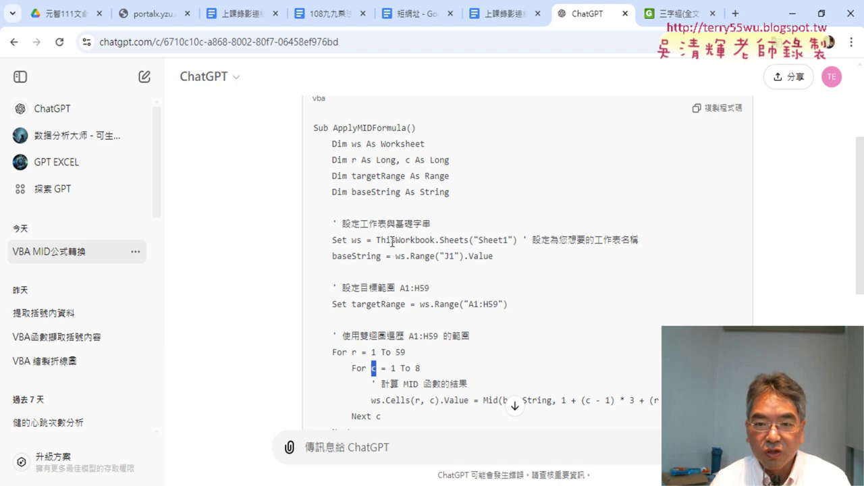
Step: Point out Sheets("Sheet1"), Range("J1").Value and the baseString variable in the code
{"action": "left_click_drag", "start_coordinate": [376, 240], "coordinate": [520, 242]}
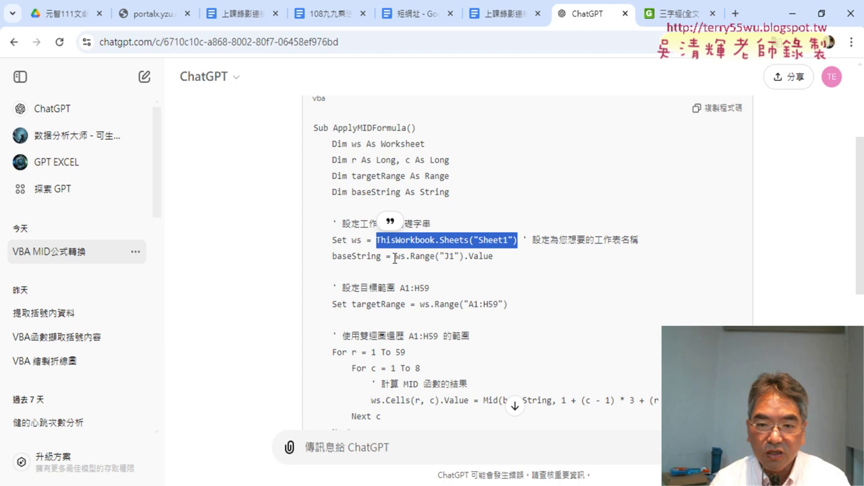
{"action": "left_click_drag", "start_coordinate": [396, 257], "coordinate": [409, 257]}
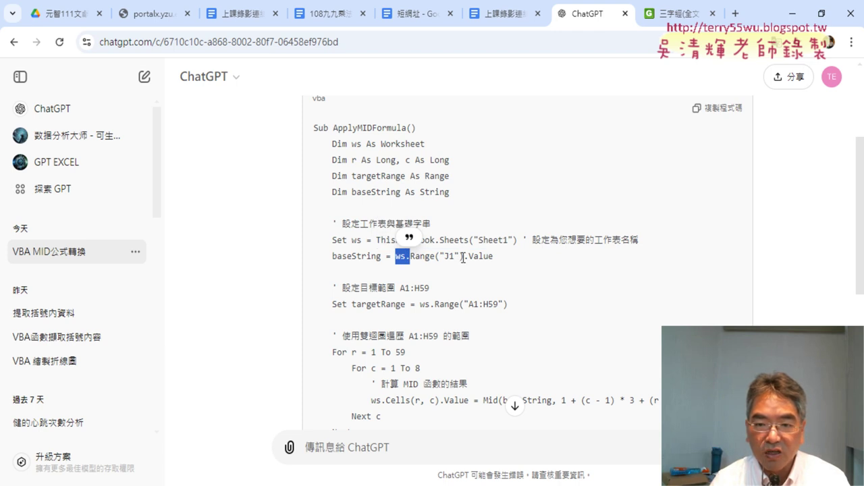
{"action": "left_click_drag", "start_coordinate": [464, 256], "coordinate": [420, 257]}
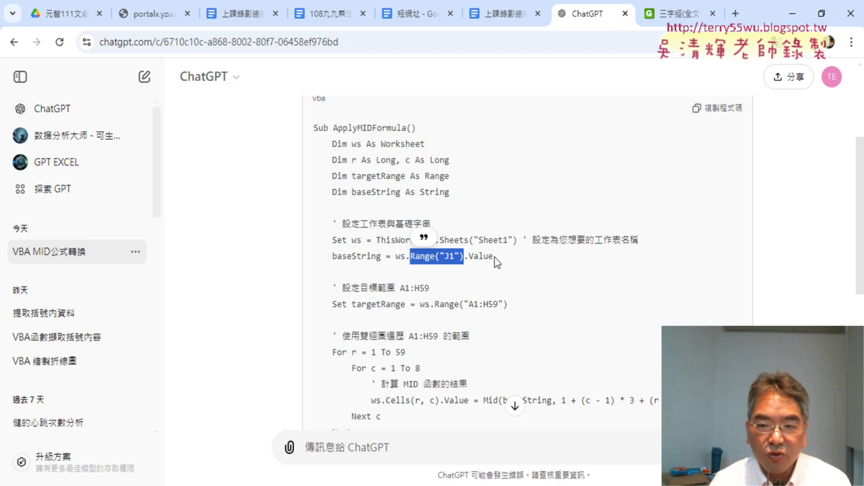
{"action": "left_click_drag", "start_coordinate": [494, 257], "coordinate": [464, 256]}
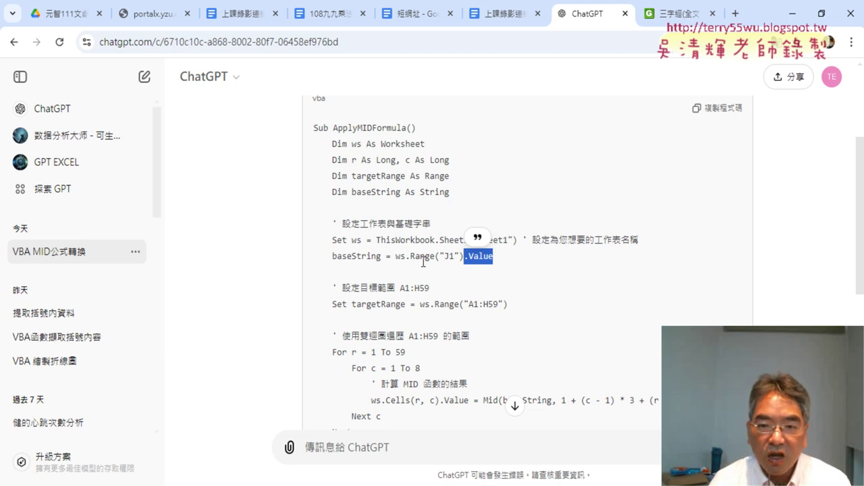
{"action": "left_click", "coordinate": [459, 257]}
{"action": "left_click_drag", "start_coordinate": [464, 256], "coordinate": [410, 256]}
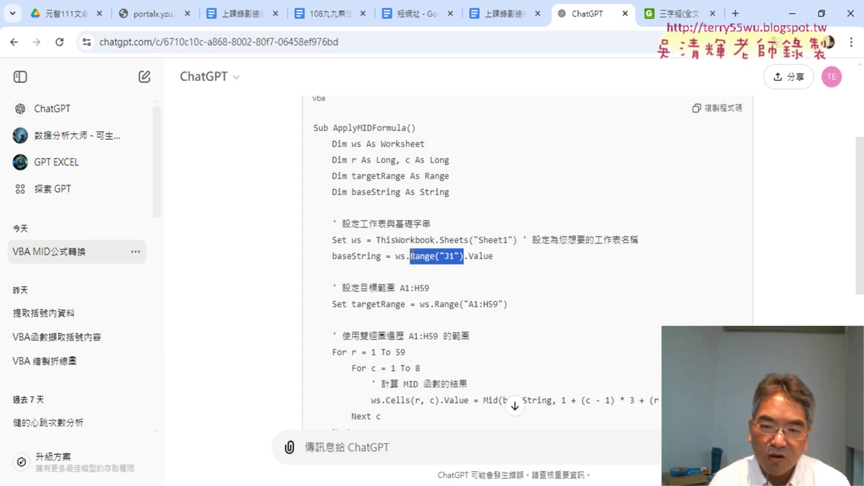
{"action": "left_click_drag", "start_coordinate": [383, 256], "coordinate": [330, 256]}
{"action": "left_click", "coordinate": [353, 259]}
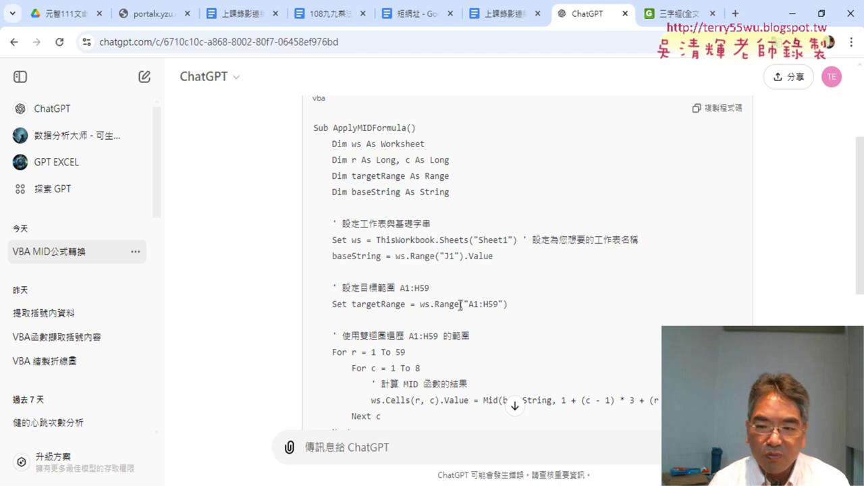
Step: Point out the MID calculation and setup lines, then copy the ApplyMIDFormula code
{"action": "left_click_drag", "start_coordinate": [553, 402], "coordinate": [385, 417]}
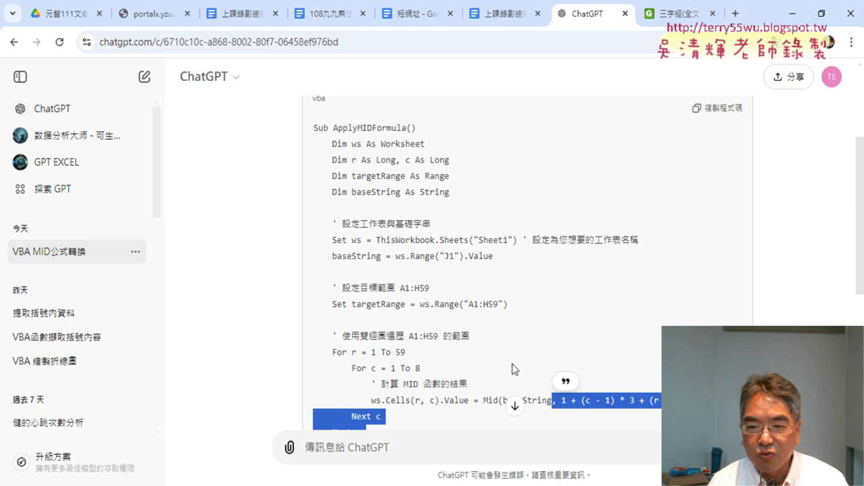
{"action": "left_click", "coordinate": [467, 257]}
{"action": "double_click", "coordinate": [547, 400]}
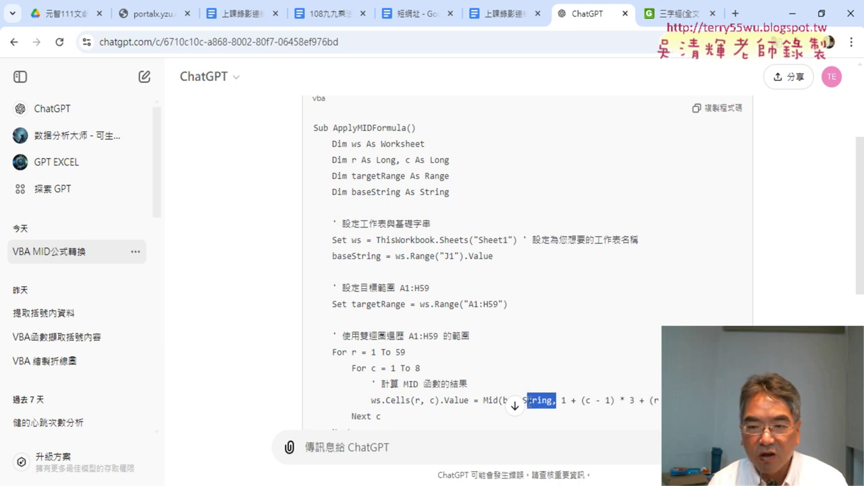
{"action": "left_click", "coordinate": [560, 328]}
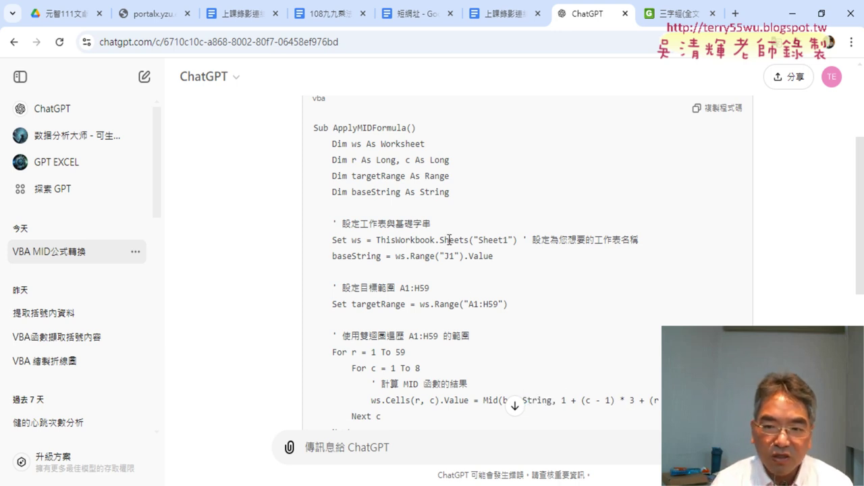
{"action": "left_click_drag", "start_coordinate": [470, 240], "coordinate": [441, 242]}
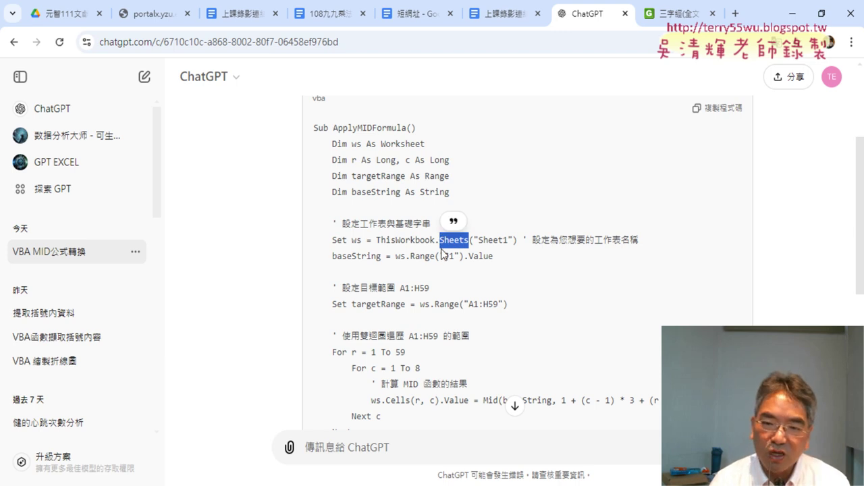
{"action": "left_click_drag", "start_coordinate": [494, 257], "coordinate": [307, 245]}
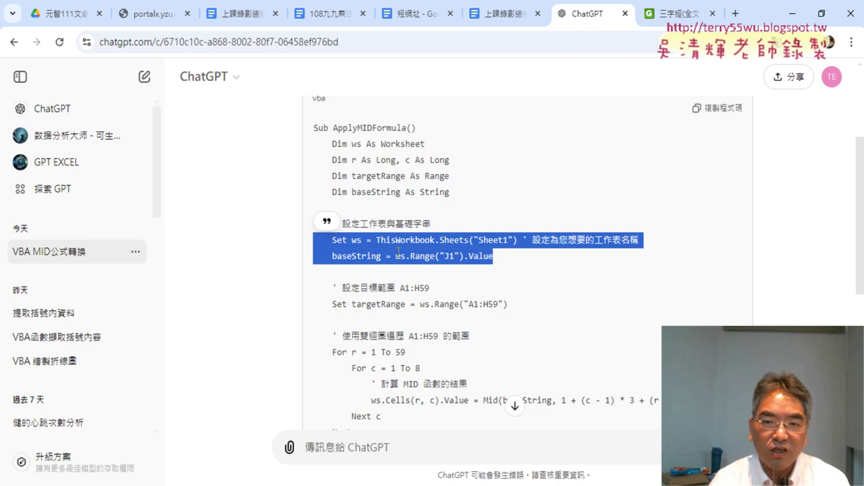
{"action": "left_click", "coordinate": [713, 110]}
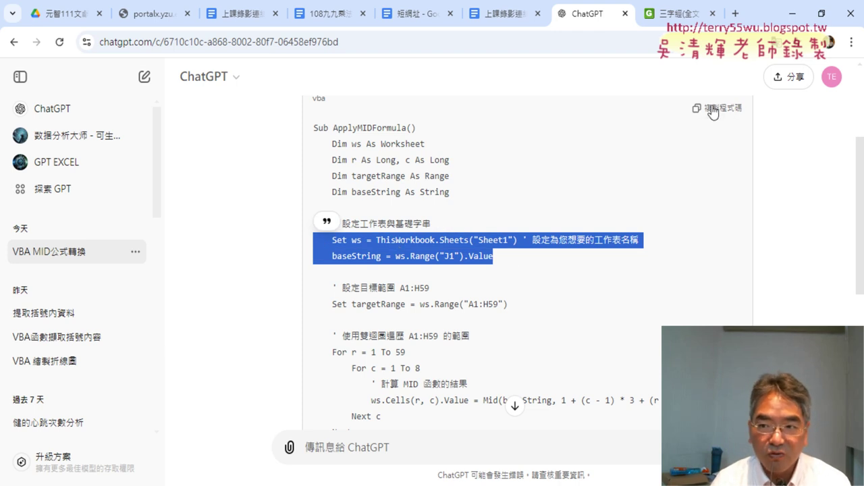
Step: Paste the ApplyMIDFormula macro below End Sub in Module1
{"action": "left_click", "coordinate": [795, 13]}
{"action": "left_click", "coordinate": [277, 188]}
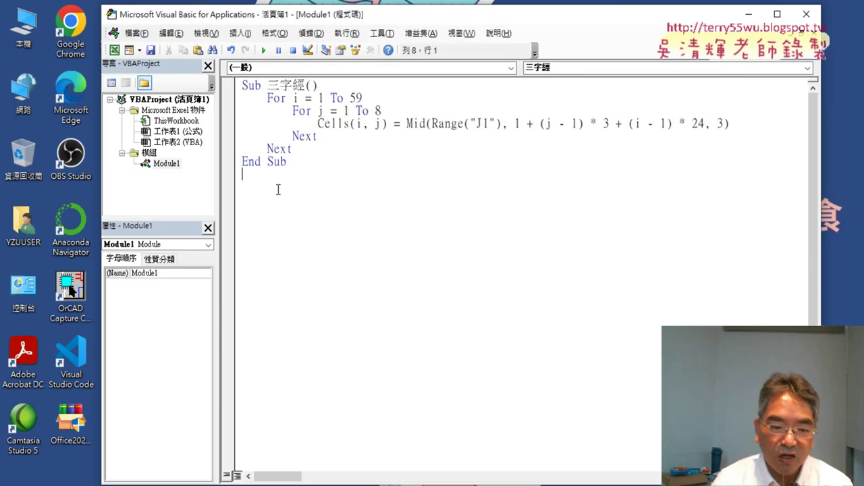
{"action": "key", "text": "ctrl+v"}
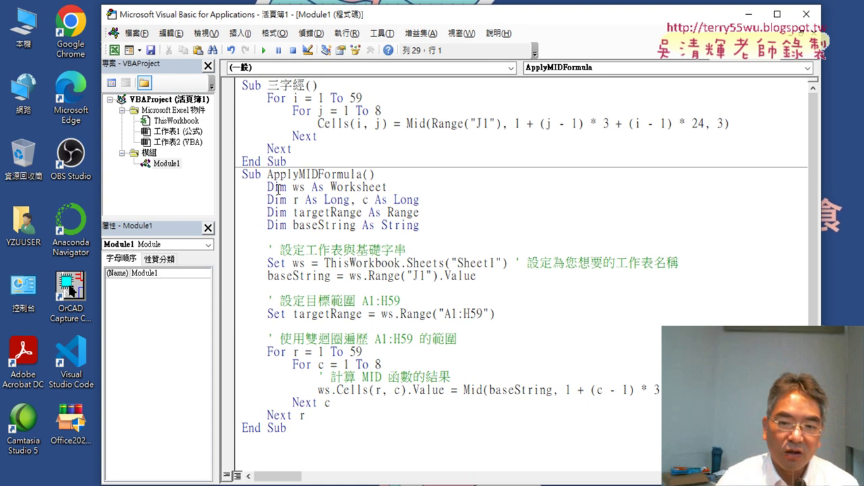
Step: Activate the VBA sheet, reopen the editor and place the cursor inside ApplyMIDFormula
{"action": "left_click", "coordinate": [260, 450]}
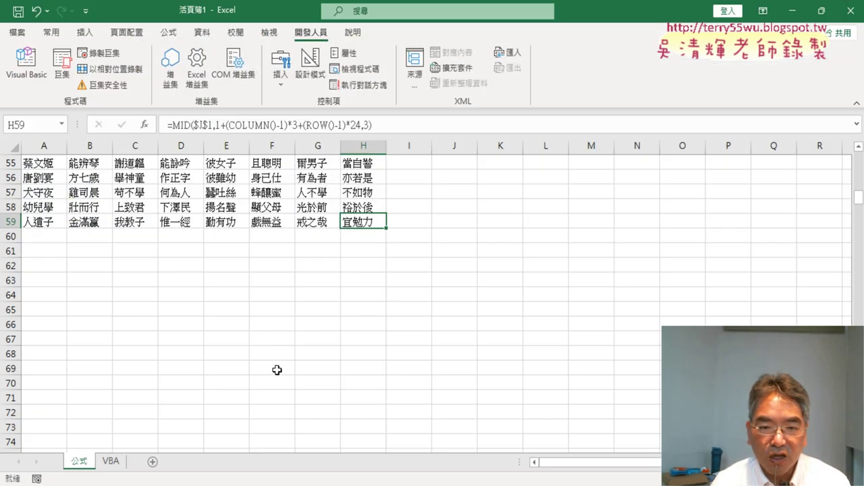
{"action": "left_click", "coordinate": [113, 460]}
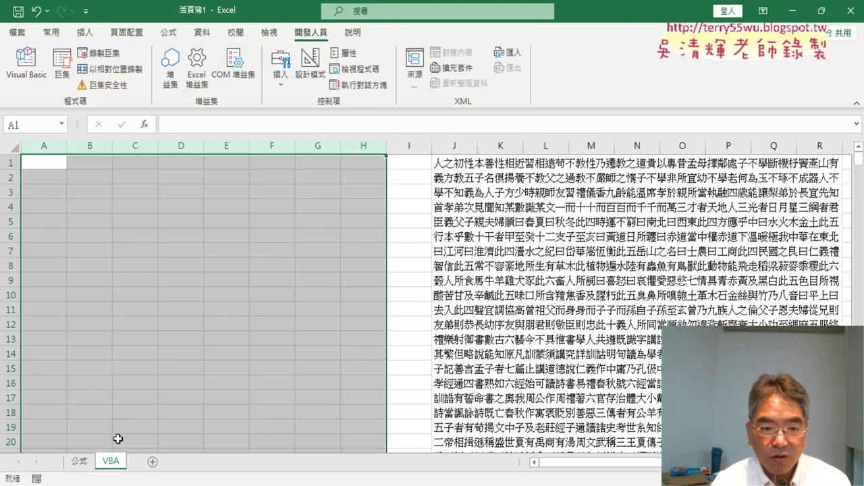
{"action": "left_click", "coordinate": [27, 64]}
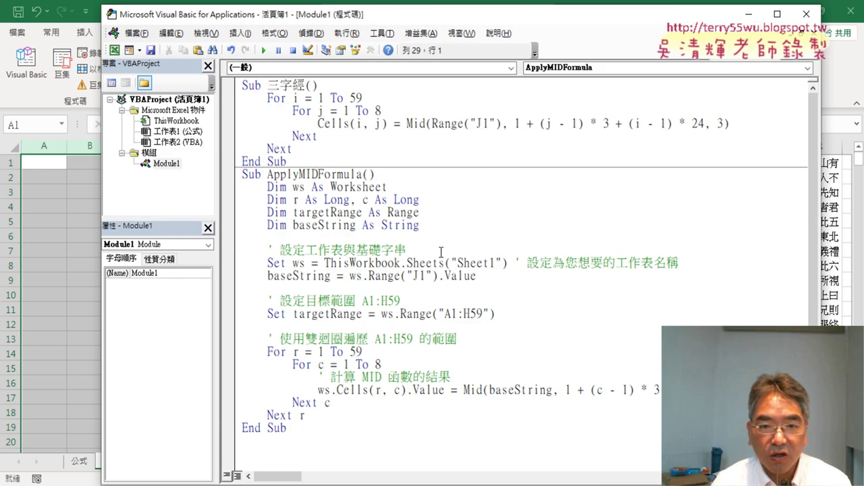
{"action": "left_click_drag", "start_coordinate": [441, 19], "coordinate": [557, 21]}
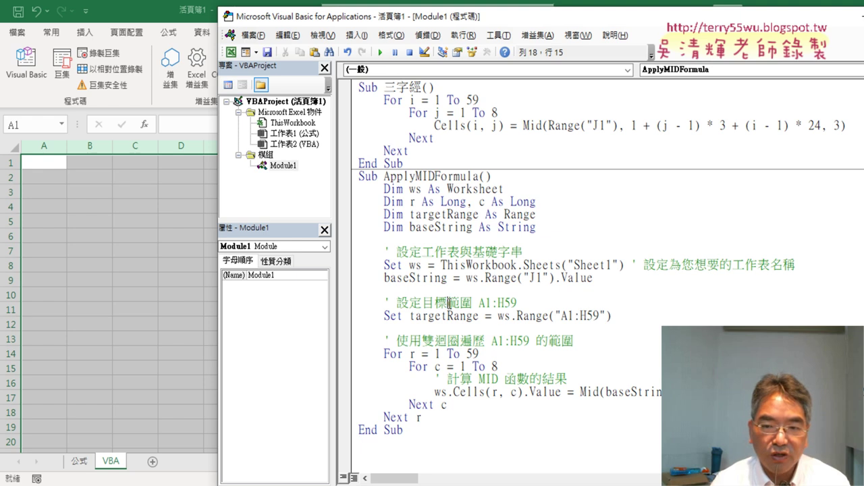
{"action": "left_click", "coordinate": [446, 176]}
Step: Run ApplyMIDFormula, debug error 9, and select Sheet1 in the failing Set ws line
{"action": "left_click", "coordinate": [382, 53]}
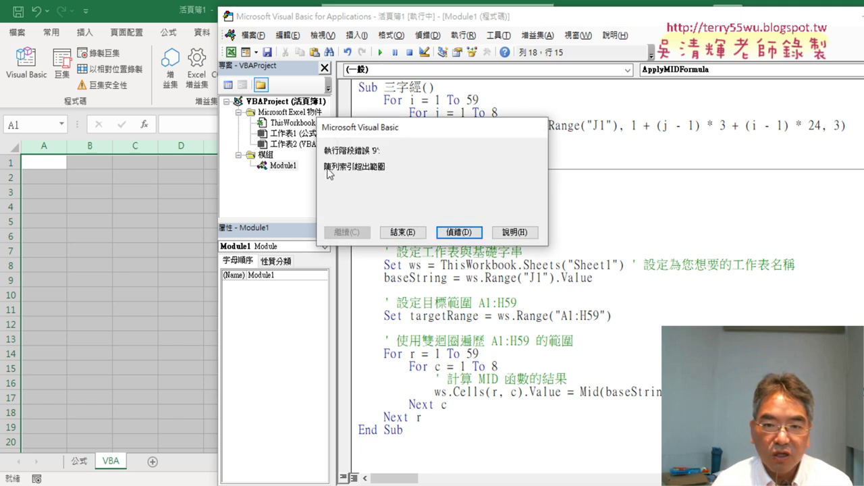
{"action": "left_click", "coordinate": [462, 236]}
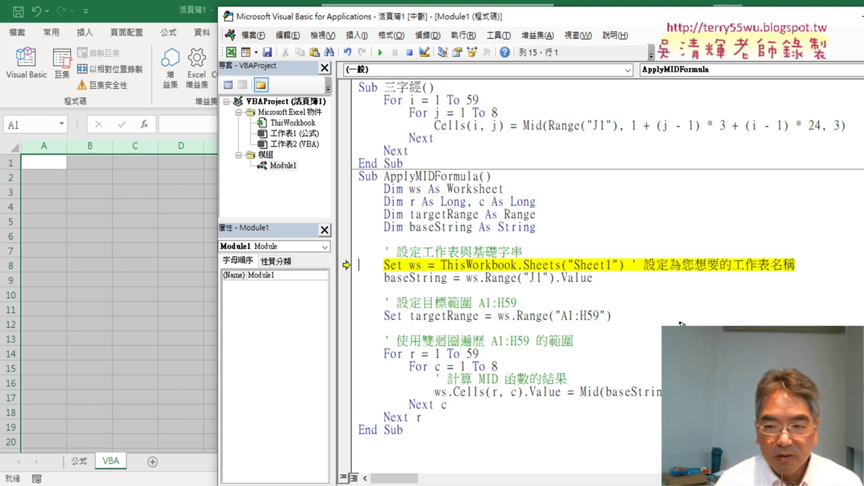
{"action": "left_click_drag", "start_coordinate": [524, 272], "coordinate": [612, 274]}
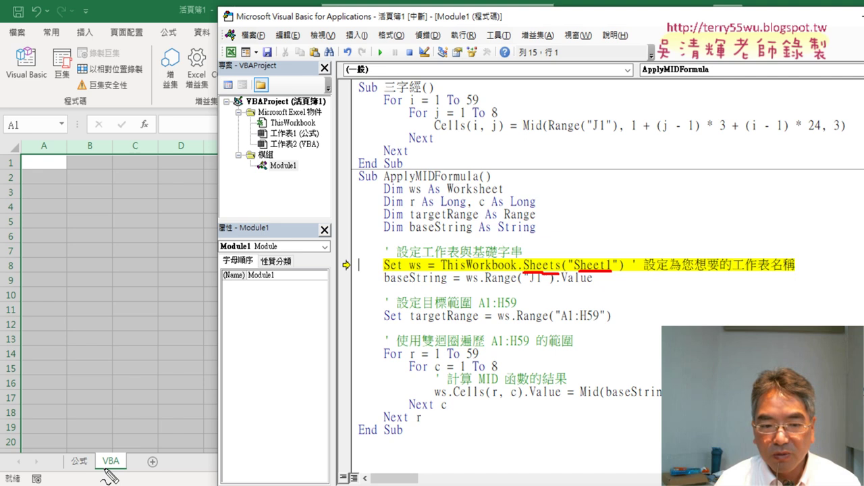
{"action": "left_click_drag", "start_coordinate": [103, 466], "coordinate": [119, 466]}
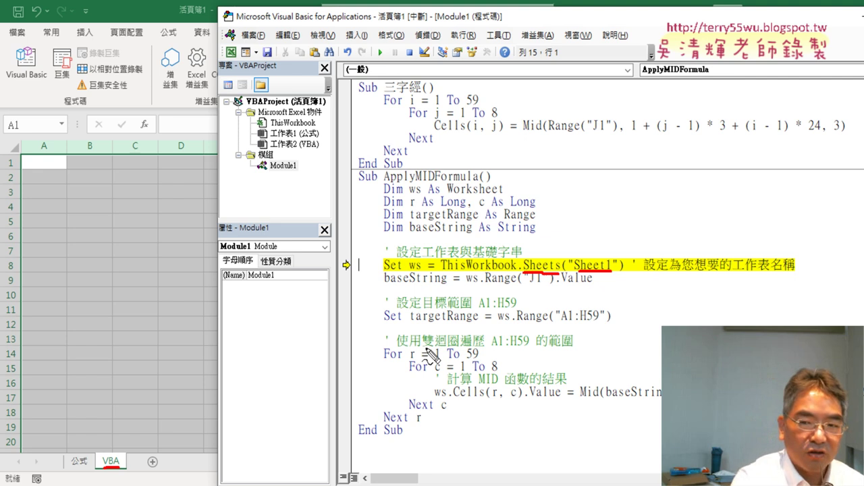
{"action": "key", "text": "Escape"}
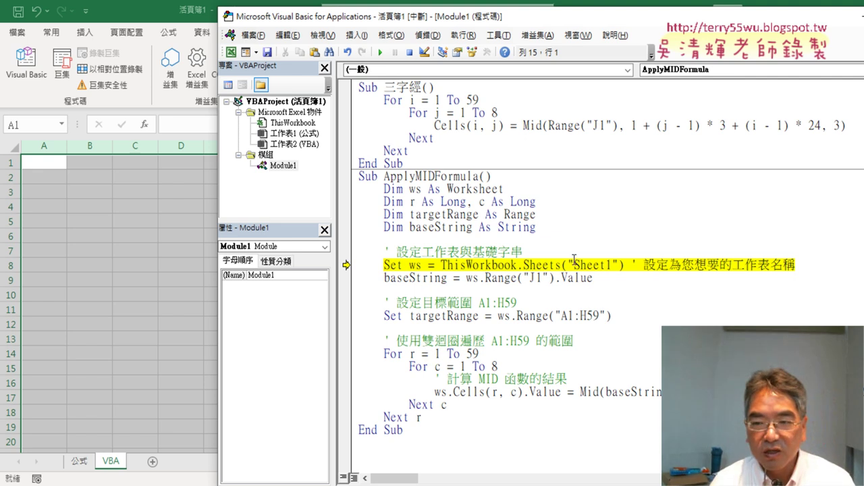
{"action": "left_click_drag", "start_coordinate": [574, 265], "coordinate": [612, 265]}
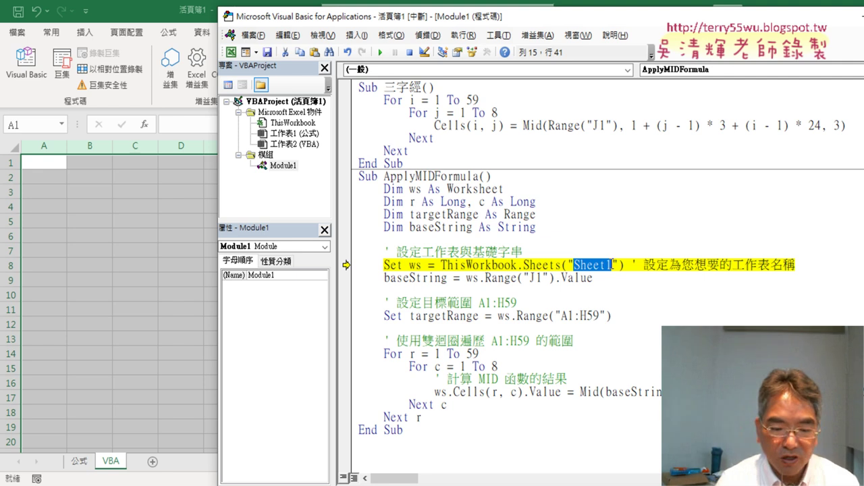
Step: Replace Sheet1 with "VBA" in the Set ws line and check the ws variable
{"action": "type", "text": "VBA"}
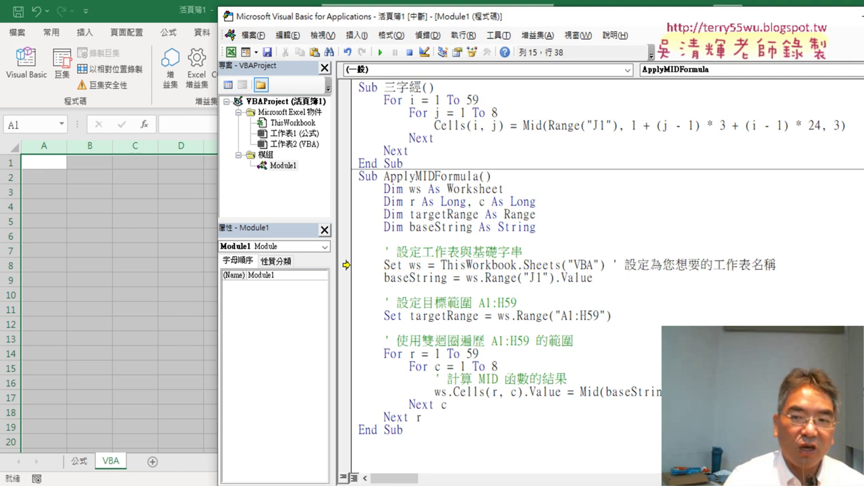
{"action": "double_click", "coordinate": [420, 266]}
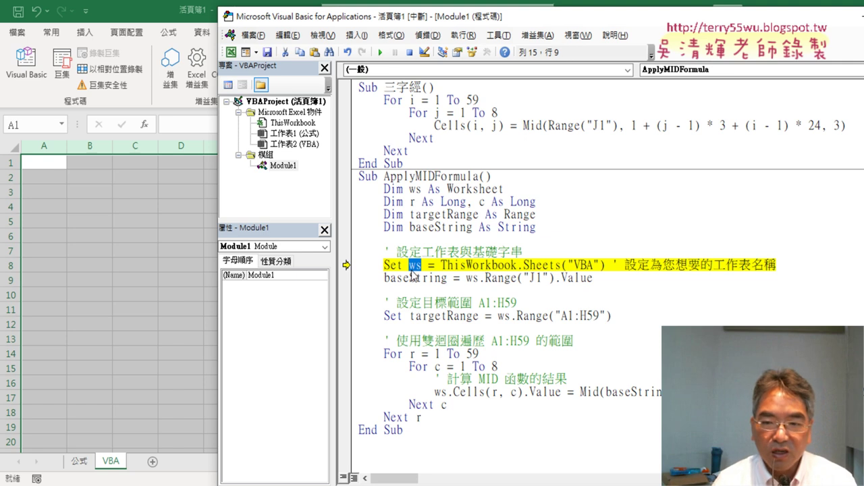
{"action": "mouse_move", "coordinate": [417, 274]}
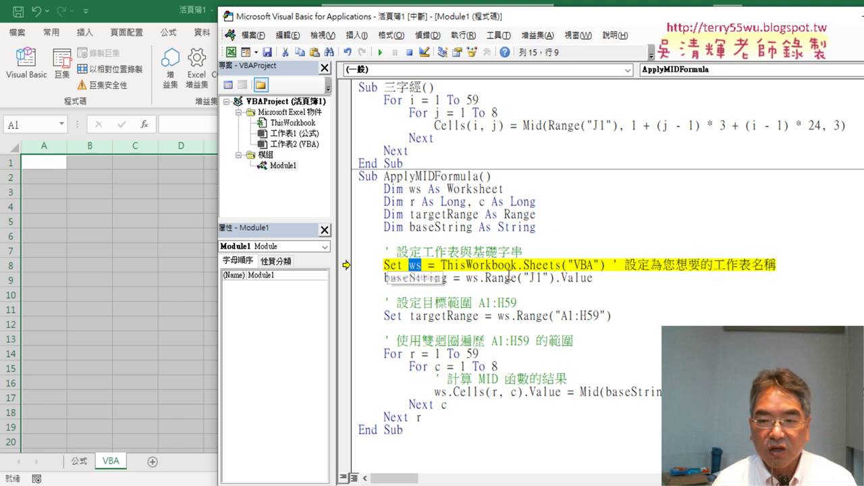
Step: Inspect the J1 text and A1:H59 range values, then resume the macro
{"action": "left_click_drag", "start_coordinate": [553, 278], "coordinate": [384, 278]}
{"action": "mouse_move", "coordinate": [582, 277]}
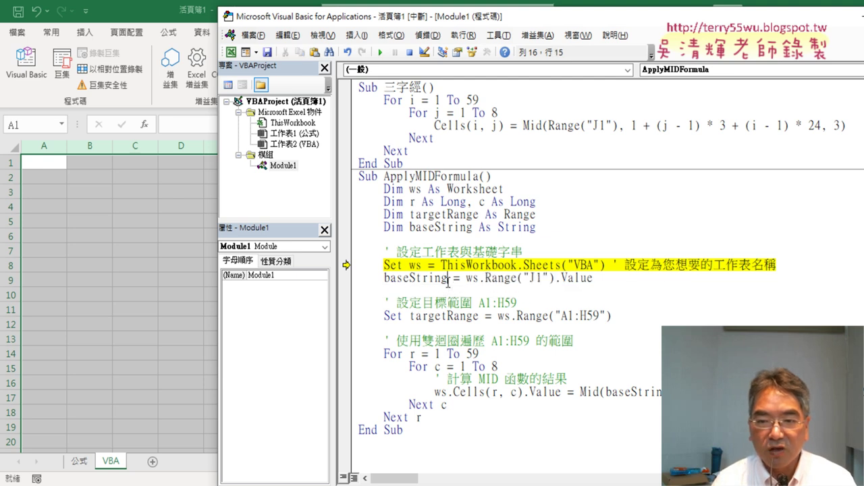
{"action": "mouse_move", "coordinate": [408, 283]}
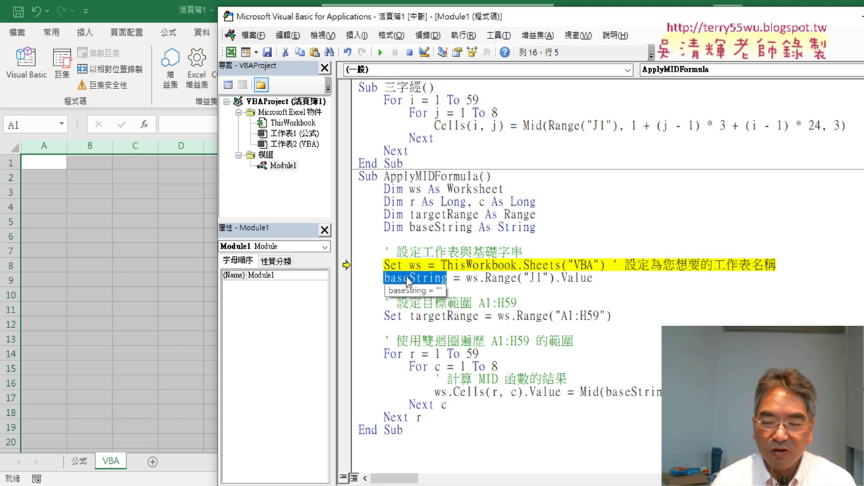
{"action": "mouse_move", "coordinate": [509, 290]}
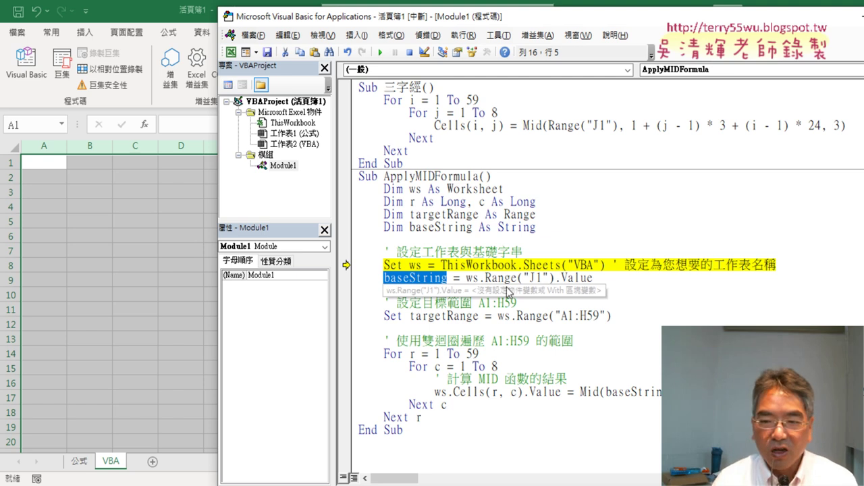
{"action": "left_click_drag", "start_coordinate": [615, 318], "coordinate": [517, 322]}
{"action": "left_click", "coordinate": [462, 304]}
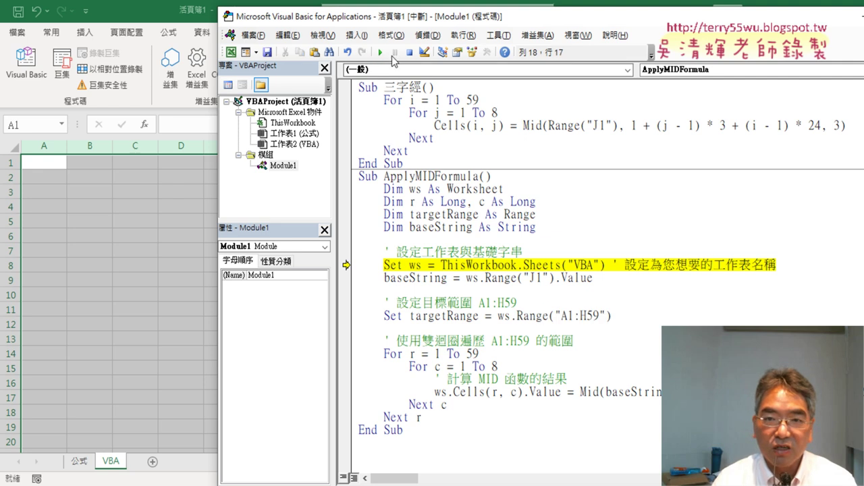
Step: Slide the code editor aside to check the phrases filling columns A–H, then return it over the sheet
{"action": "left_click", "coordinate": [382, 52]}
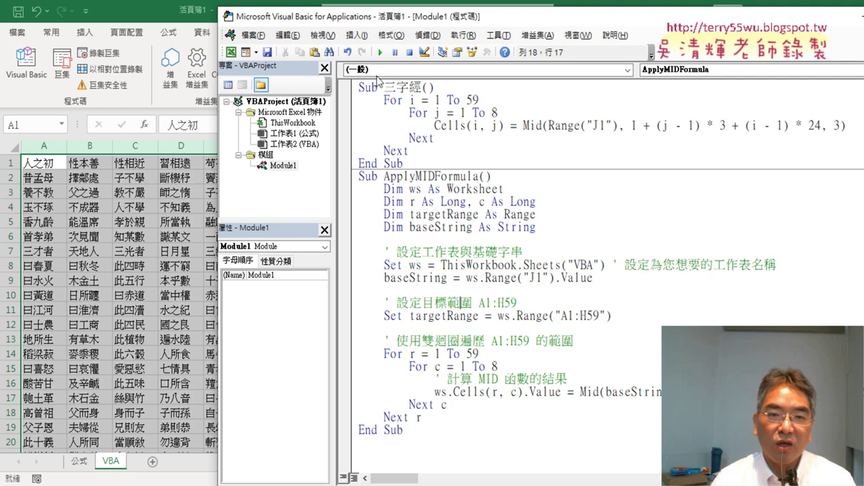
{"action": "left_click_drag", "start_coordinate": [392, 26], "coordinate": [577, 25]}
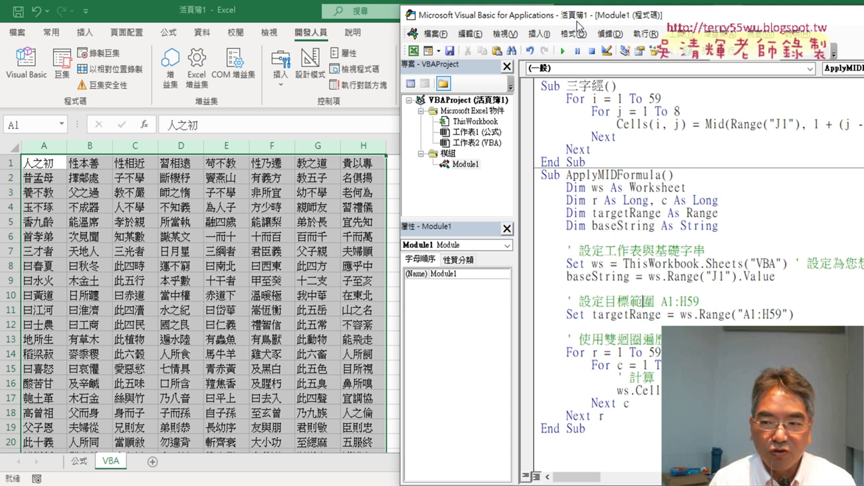
{"action": "left_click_drag", "start_coordinate": [577, 25], "coordinate": [281, 21]}
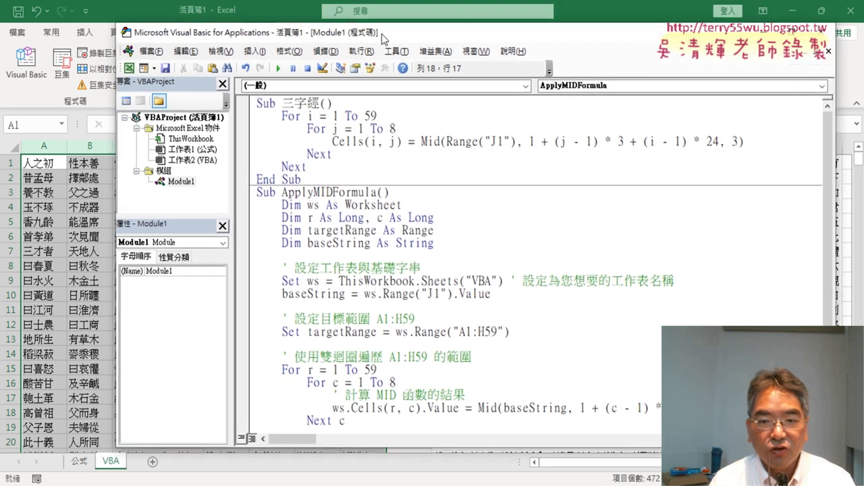
{"action": "left_click_drag", "start_coordinate": [375, 7], "coordinate": [388, 16]}
Step: Delete the Set ws line and remove every ws. prefix from the Range and Cells references
{"action": "scroll", "coordinate": [397, 167], "scroll_direction": "down", "scroll_amount": 1}
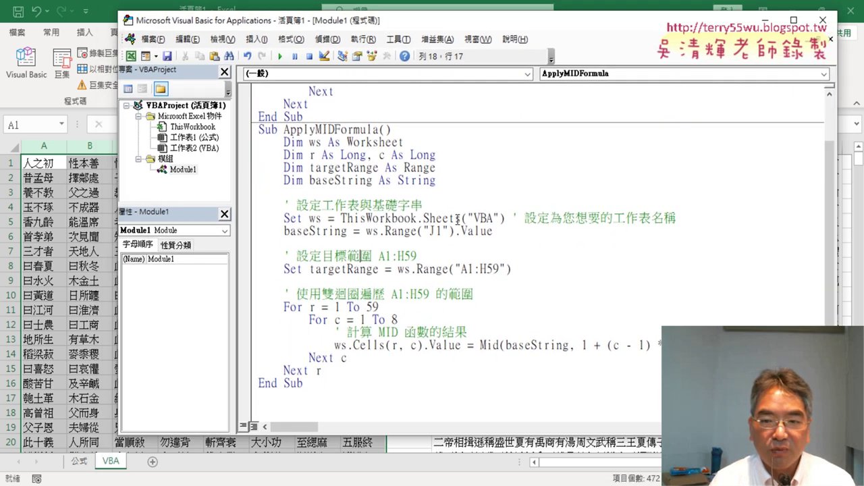
{"action": "left_click_drag", "start_coordinate": [682, 223], "coordinate": [239, 214]}
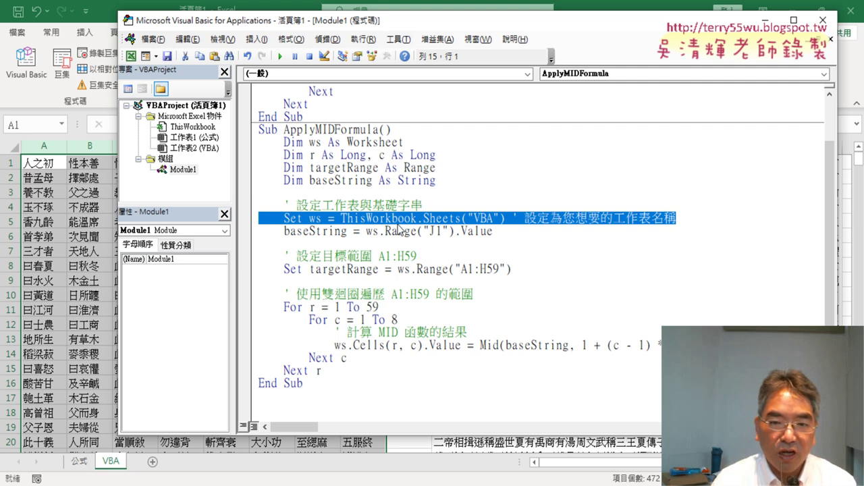
{"action": "key", "text": "Delete"}
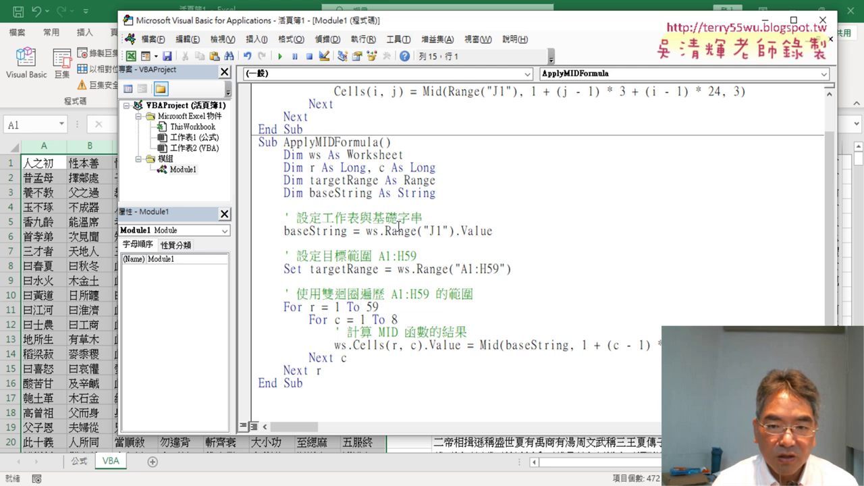
{"action": "left_click_drag", "start_coordinate": [384, 231], "coordinate": [367, 232]}
{"action": "key", "text": "Delete"}
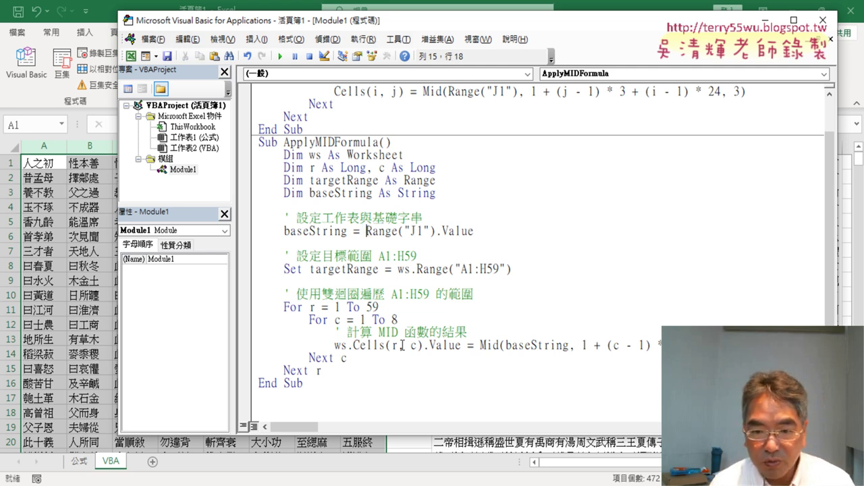
{"action": "left_click_drag", "start_coordinate": [354, 346], "coordinate": [334, 346]}
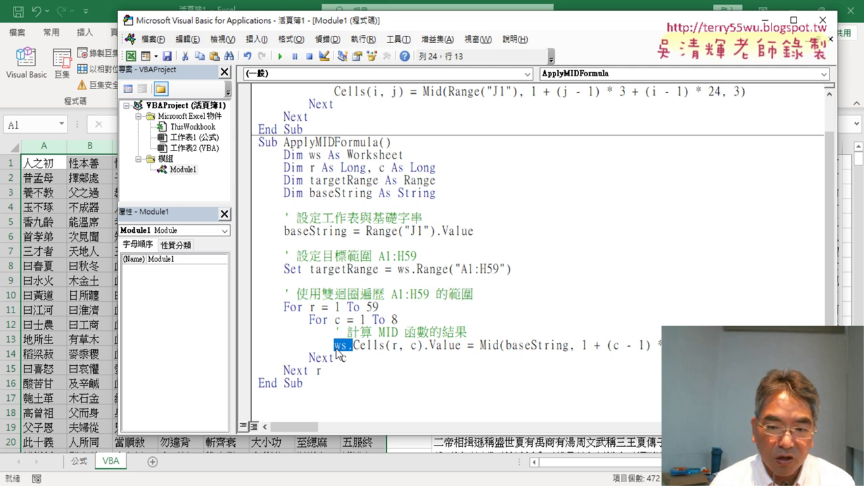
{"action": "key", "text": "Delete"}
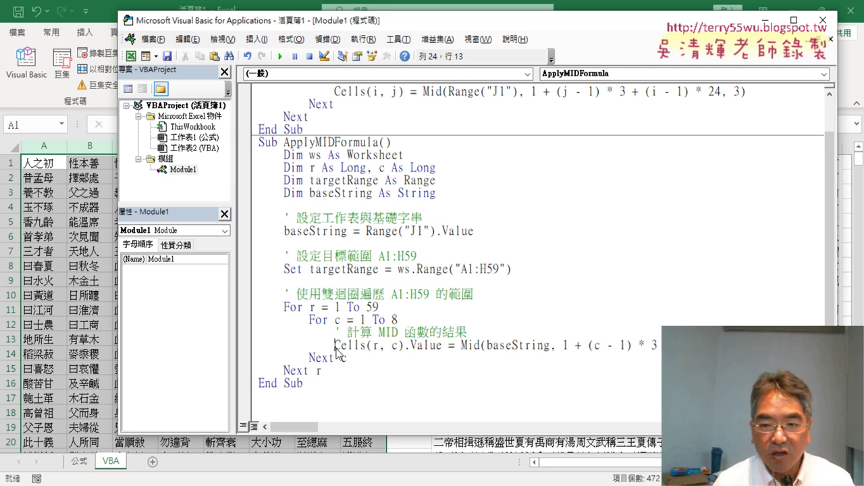
{"action": "left_click_drag", "start_coordinate": [417, 270], "coordinate": [398, 270]}
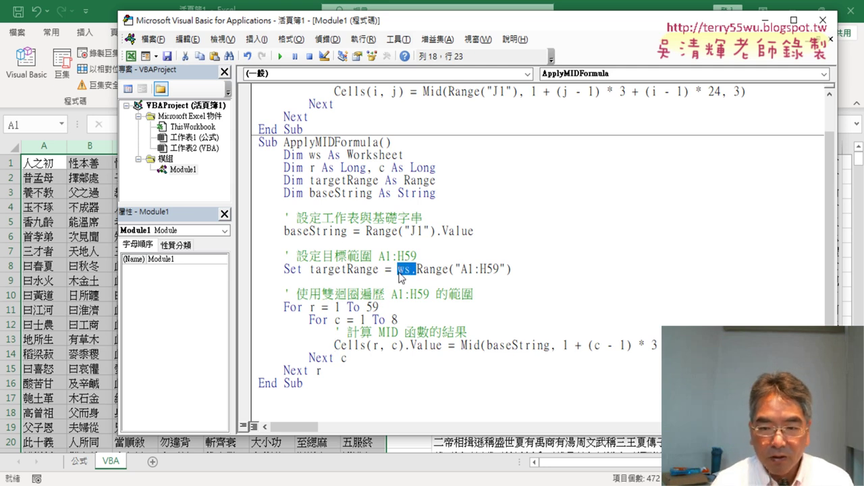
{"action": "key", "text": "Delete"}
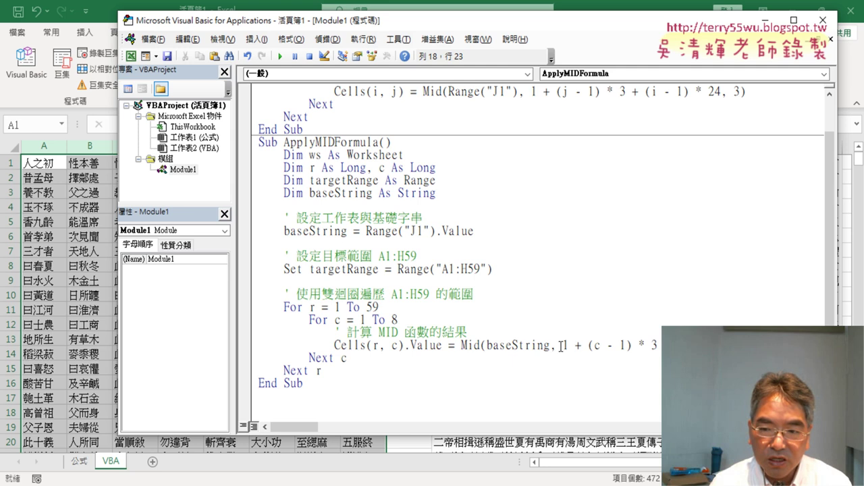
Step: Make Mid read Range("J1") directly, deleting the baseString assignment and the .Value suffix
{"action": "left_click_drag", "start_coordinate": [551, 346], "coordinate": [486, 346]}
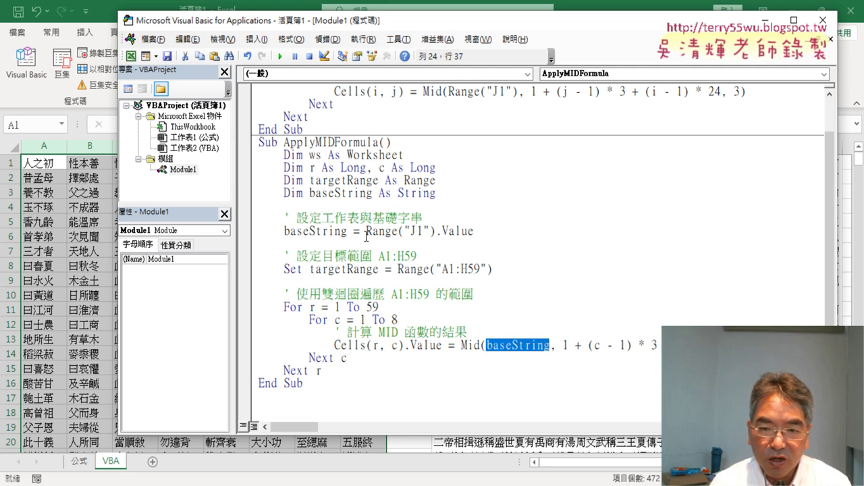
{"action": "left_click_drag", "start_coordinate": [366, 231], "coordinate": [475, 231]}
{"action": "key", "text": "ctrl+c"}
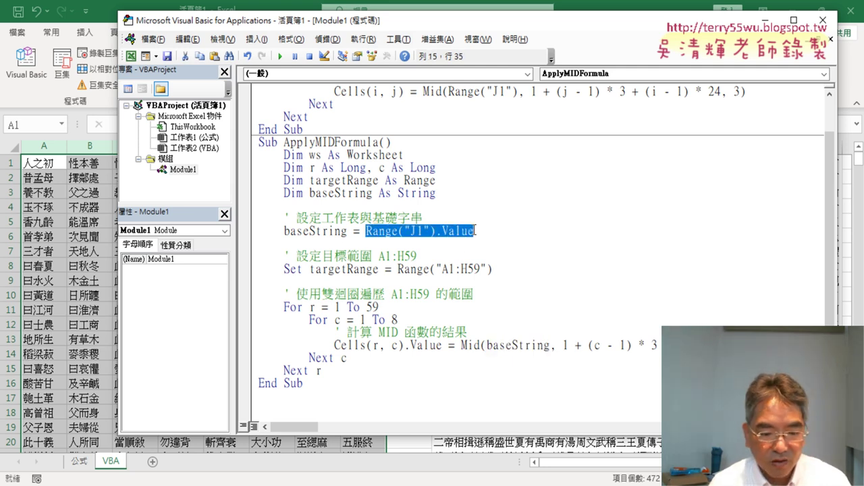
{"action": "left_click_drag", "start_coordinate": [550, 346], "coordinate": [486, 346]}
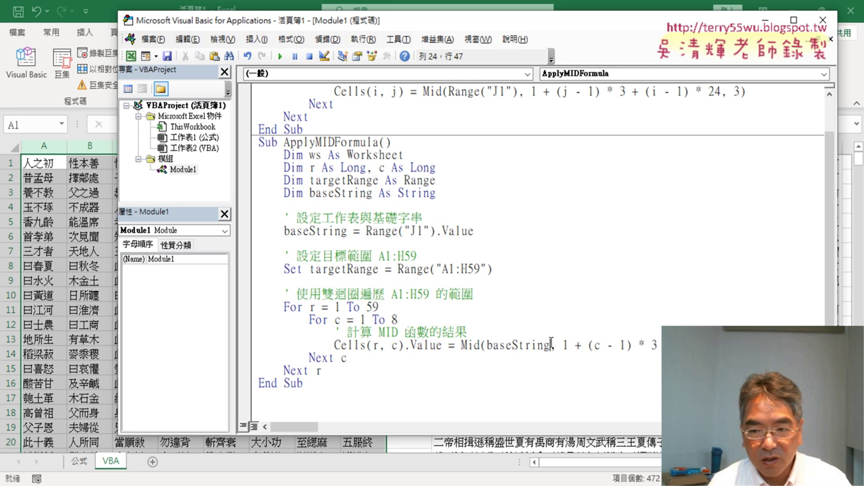
{"action": "key", "text": "ctrl+v"}
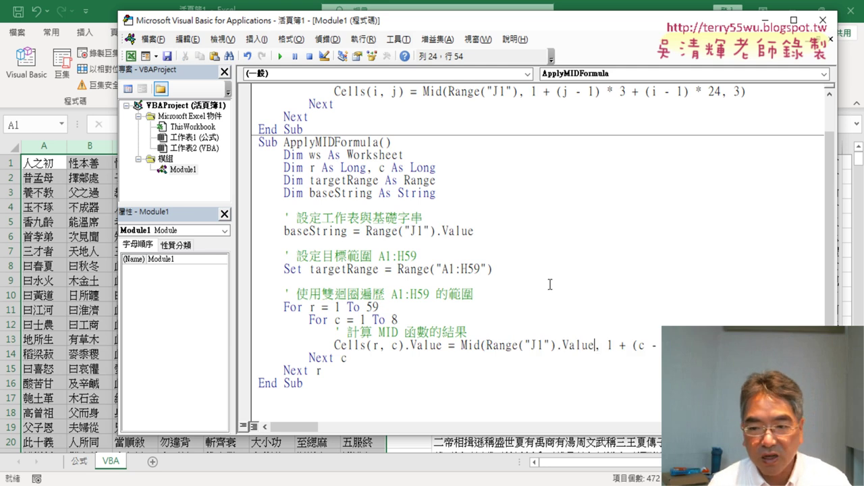
{"action": "mouse_move", "coordinate": [475, 231]}
{"action": "left_mouse_down"}
{"action": "mouse_move", "coordinate": [426, 219]}
{"action": "mouse_move", "coordinate": [252, 211]}
{"action": "left_mouse_up"}
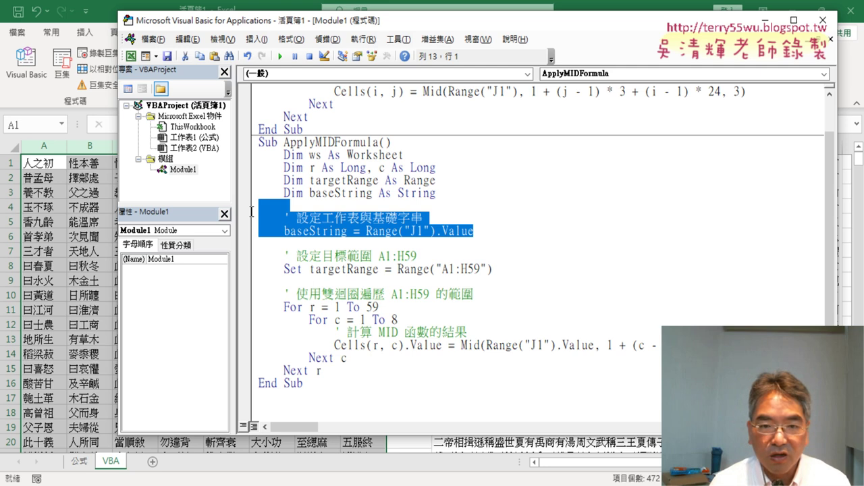
{"action": "key", "text": "Delete"}
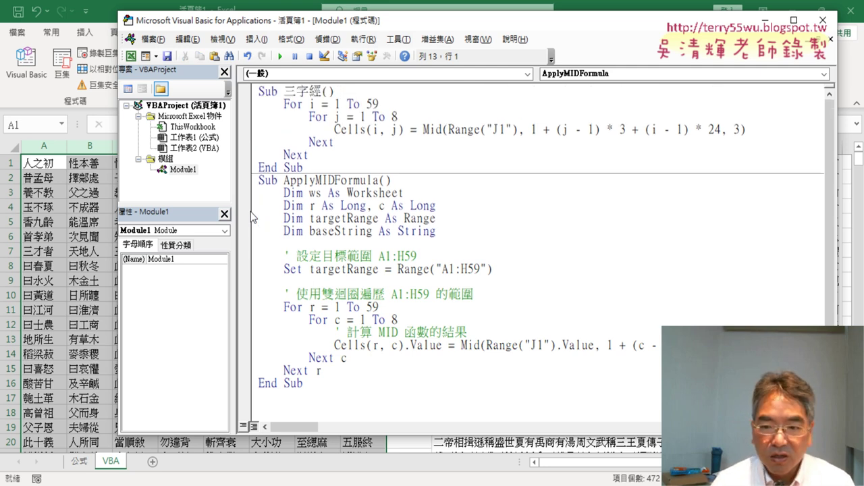
{"action": "left_click_drag", "start_coordinate": [556, 345], "coordinate": [595, 345]}
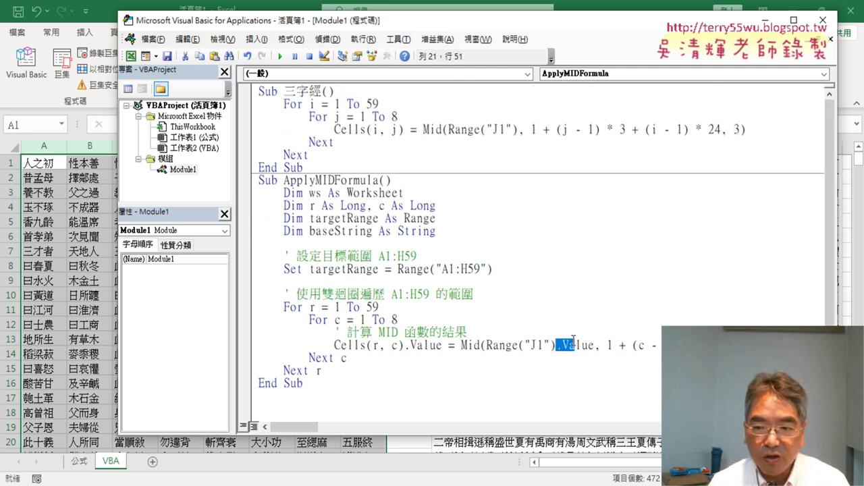
{"action": "key", "text": "Delete"}
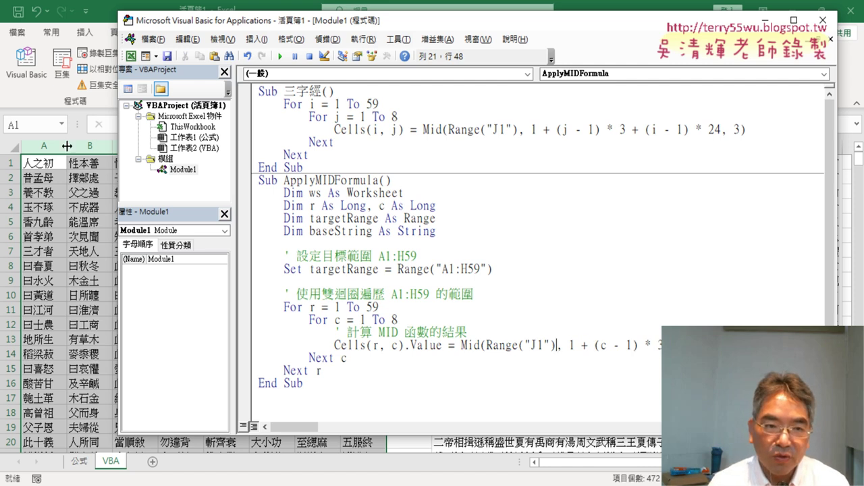
Step: Clear columns A–H and rerun the simplified ApplyMIDFormula to refill them, checking the results
{"action": "left_click_drag", "start_coordinate": [43, 143], "coordinate": [356, 142]}
{"action": "key", "text": "Delete"}
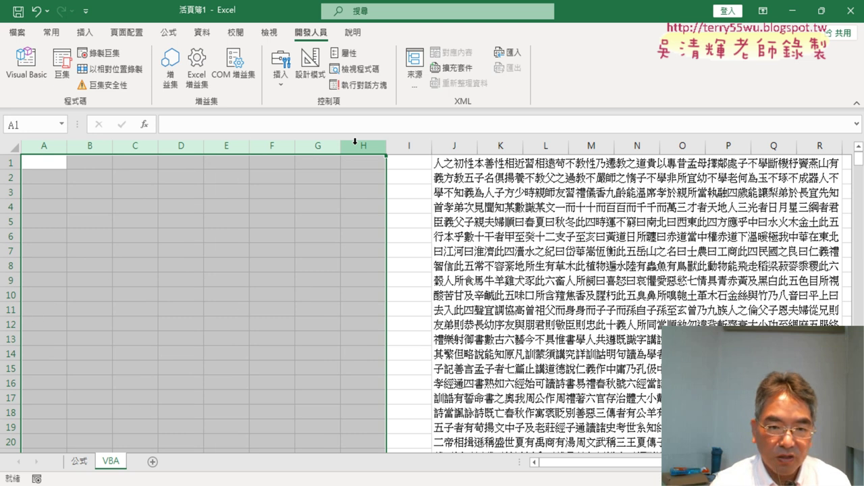
{"action": "left_click", "coordinate": [25, 64]}
{"action": "left_click", "coordinate": [526, 320]}
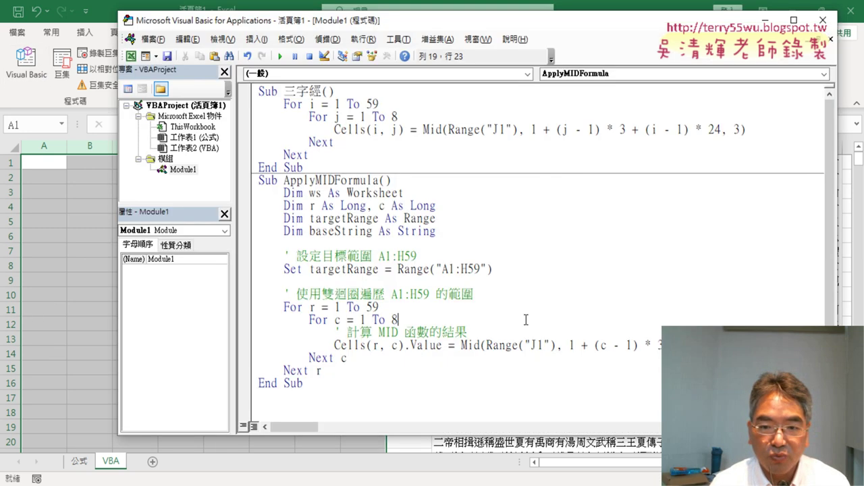
{"action": "left_click", "coordinate": [280, 57]}
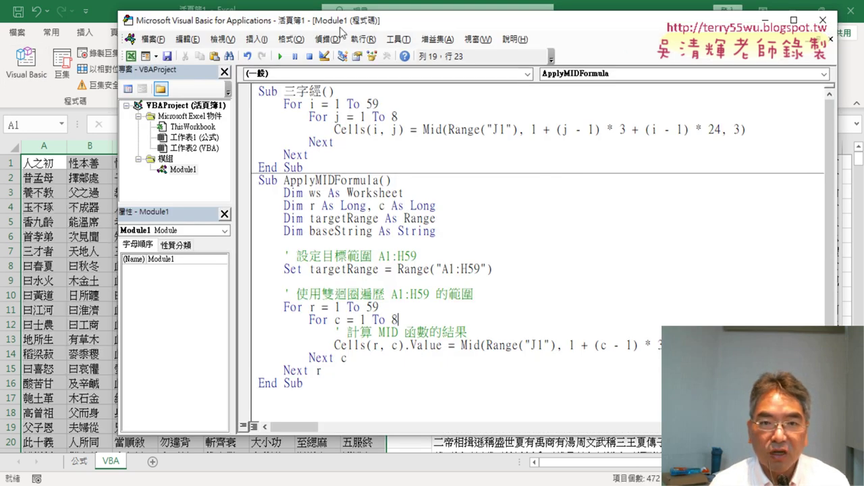
{"action": "left_click_drag", "start_coordinate": [341, 25], "coordinate": [490, 29]}
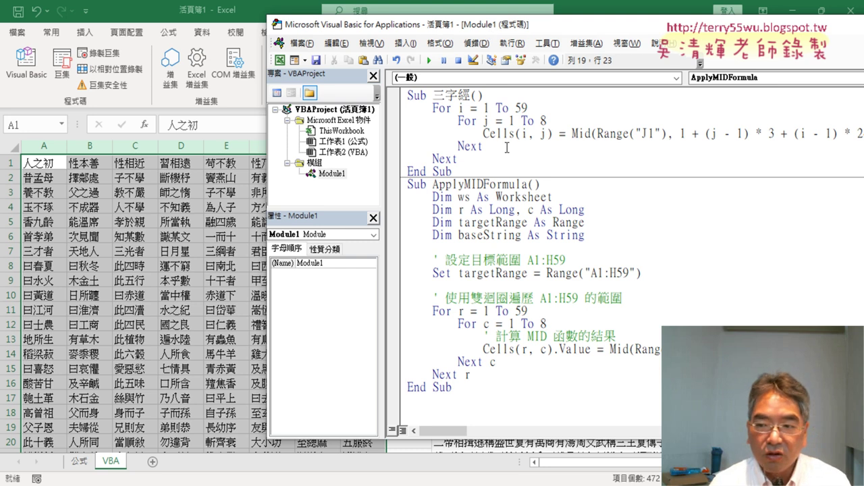
{"action": "left_click_drag", "start_coordinate": [641, 272], "coordinate": [414, 273]}
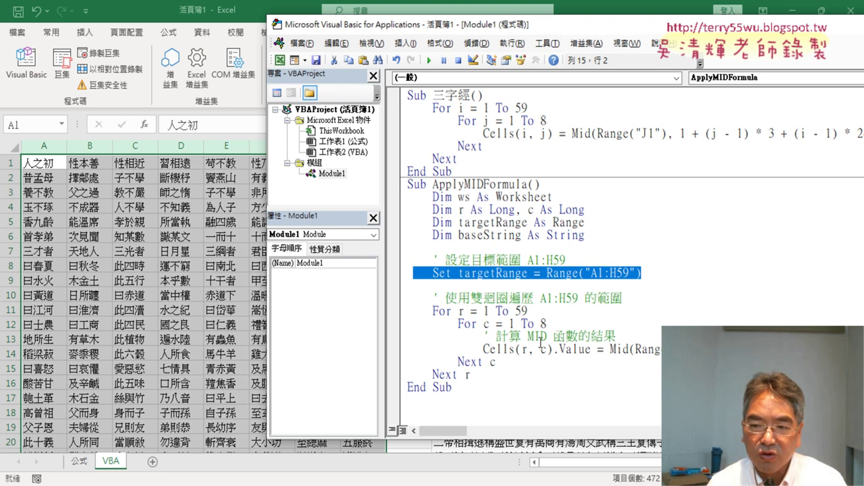
{"action": "left_click_drag", "start_coordinate": [565, 25], "coordinate": [391, 26]}
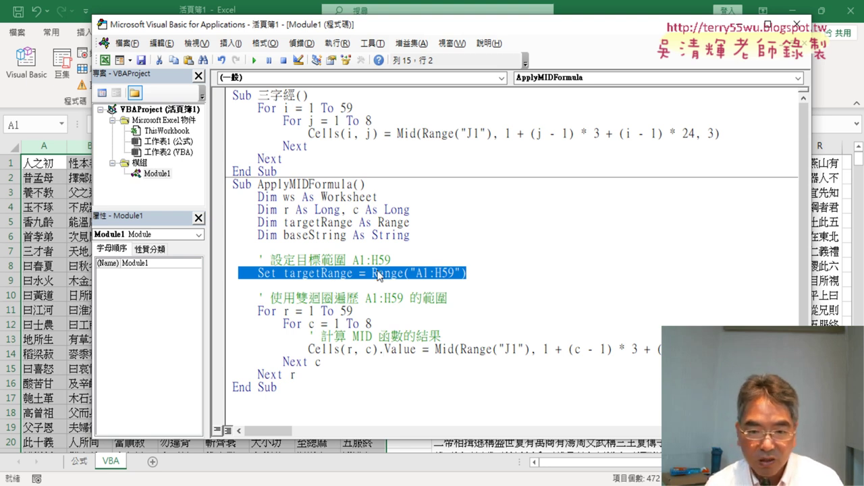
Step: Delete the comment and Set targetRange lines along with the leftover blank line
{"action": "left_click_drag", "start_coordinate": [468, 273], "coordinate": [227, 263]}
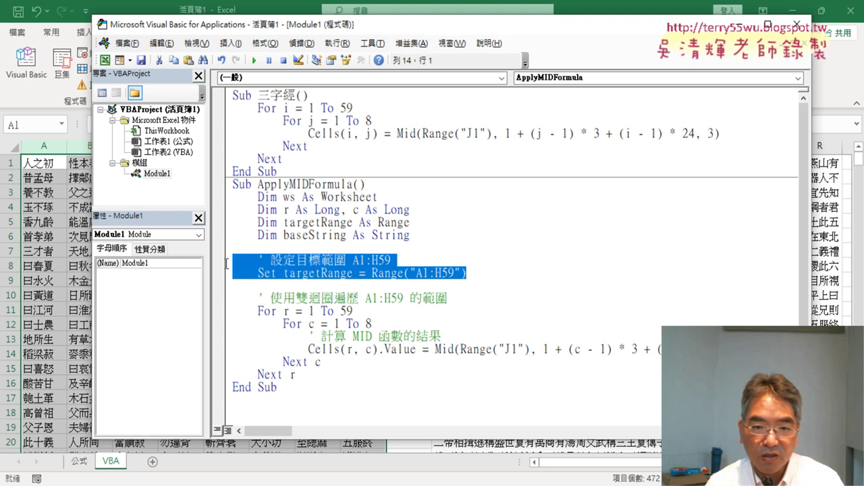
{"action": "key", "text": "Delete"}
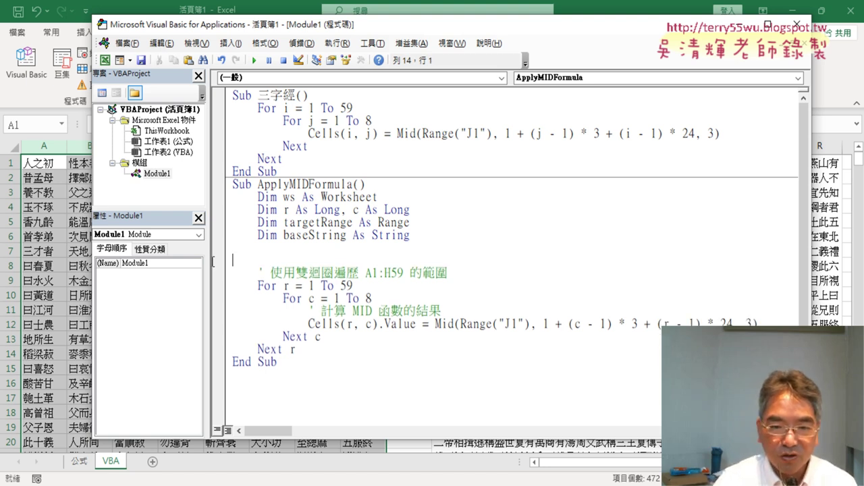
{"action": "key", "text": "Up"}
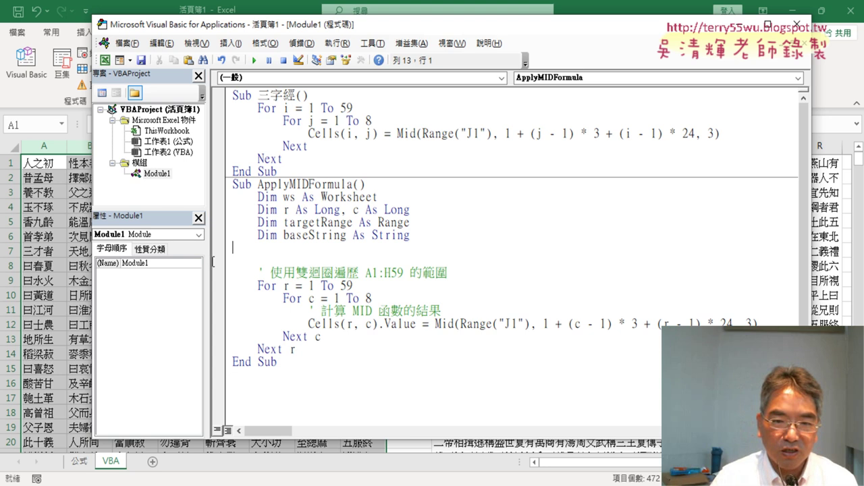
{"action": "key", "text": "shift+End"}
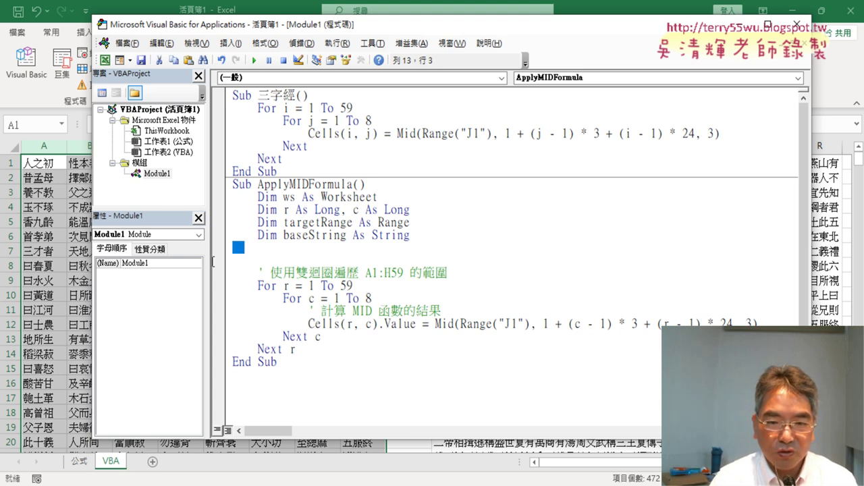
{"action": "key", "text": "Delete"}
{"action": "key", "text": "Delete"}
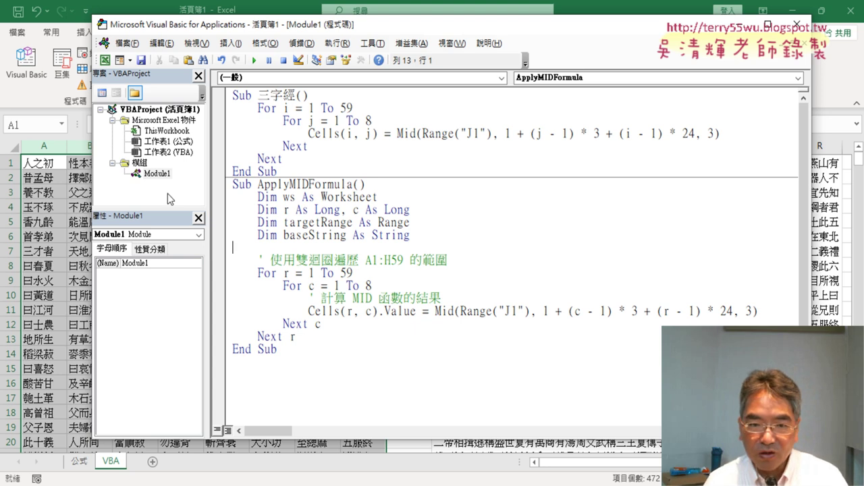
Step: Clear columns A–H and rerun ApplyMIDFormula to refill them
{"action": "left_click_drag", "start_coordinate": [43, 147], "coordinate": [369, 147]}
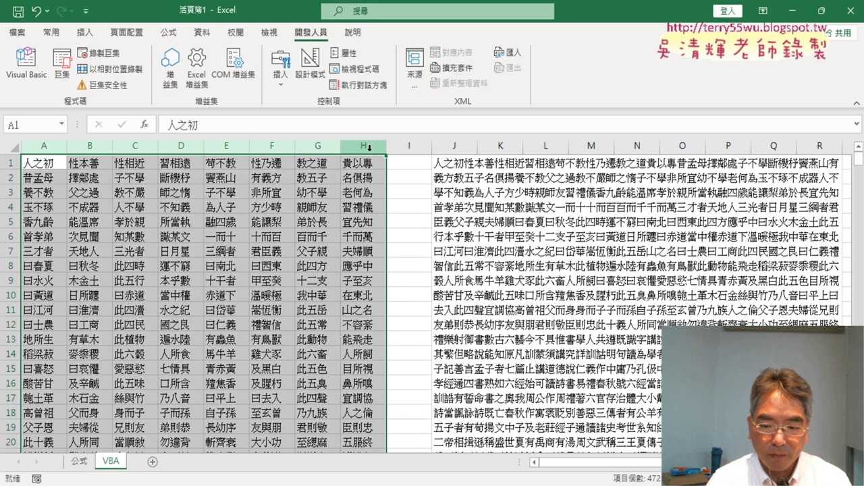
{"action": "key", "text": "Delete"}
{"action": "left_click", "coordinate": [26, 64]}
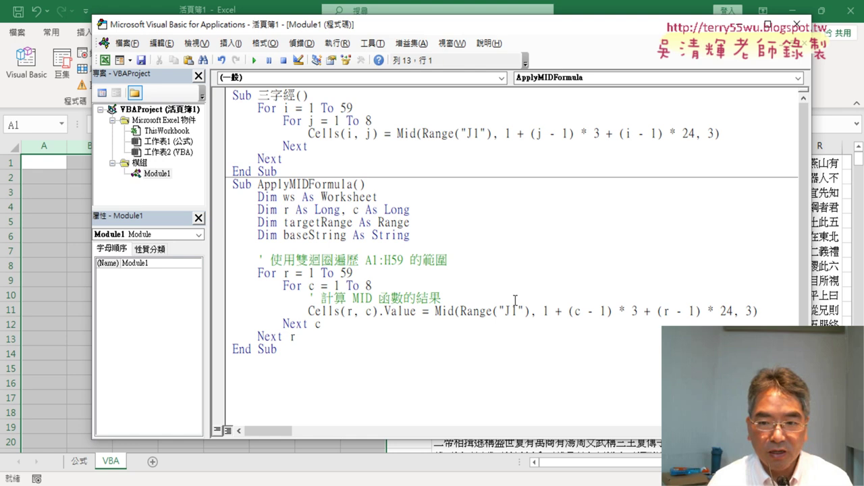
{"action": "left_click", "coordinate": [515, 300]}
{"action": "left_click", "coordinate": [255, 60]}
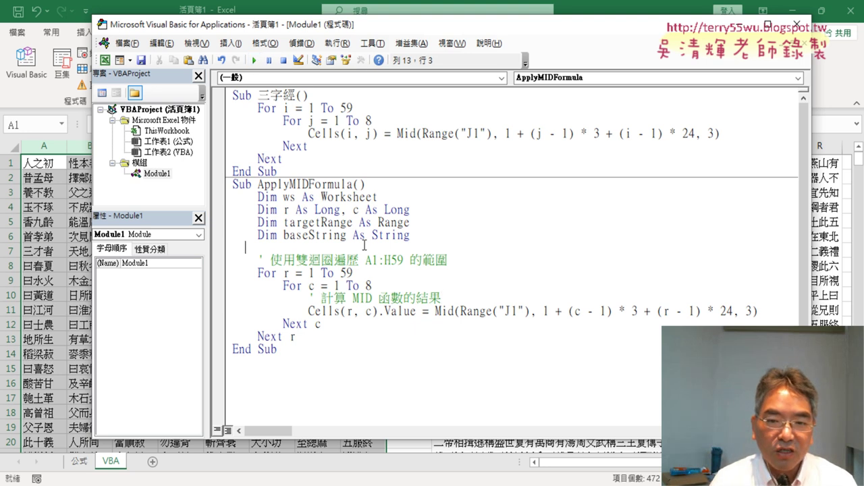
Step: Delete the four Dim declaration lines, then switch to the ChatGPT conversation
{"action": "left_click_drag", "start_coordinate": [221, 236], "coordinate": [220, 201]}
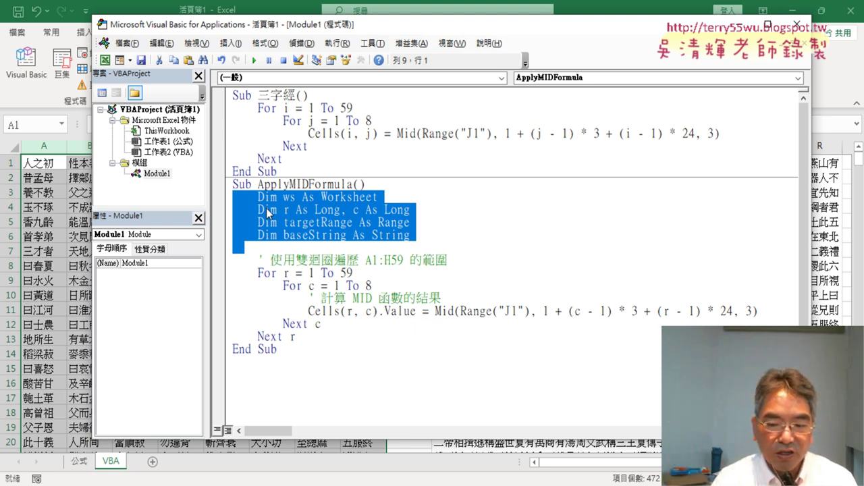
{"action": "key", "text": "Delete"}
{"action": "key", "text": "Delete"}
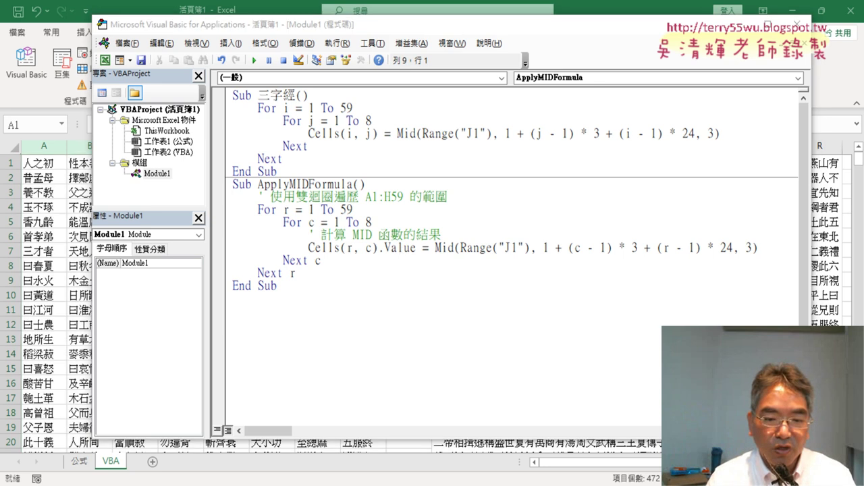
{"action": "key", "text": "alt+Tab"}
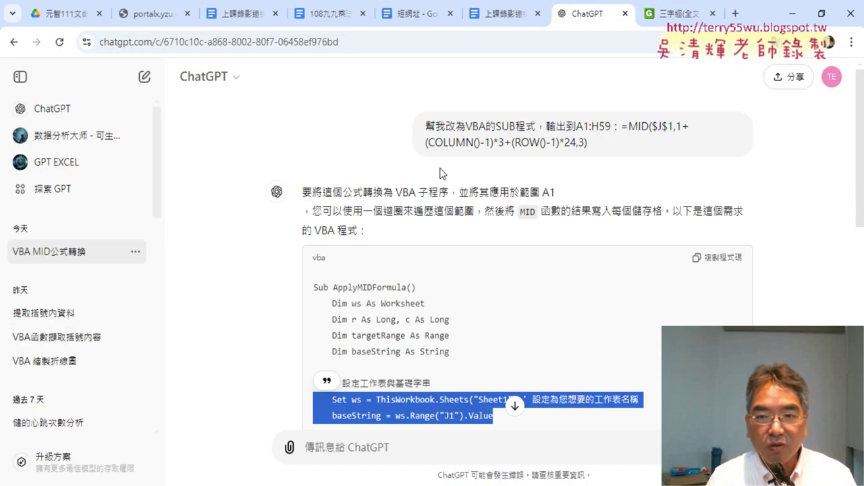
Step: Review the prompt's VBA Sub request and A1:H59 output range, then minimize Chrome
{"action": "left_click_drag", "start_coordinate": [425, 126], "coordinate": [537, 124]}
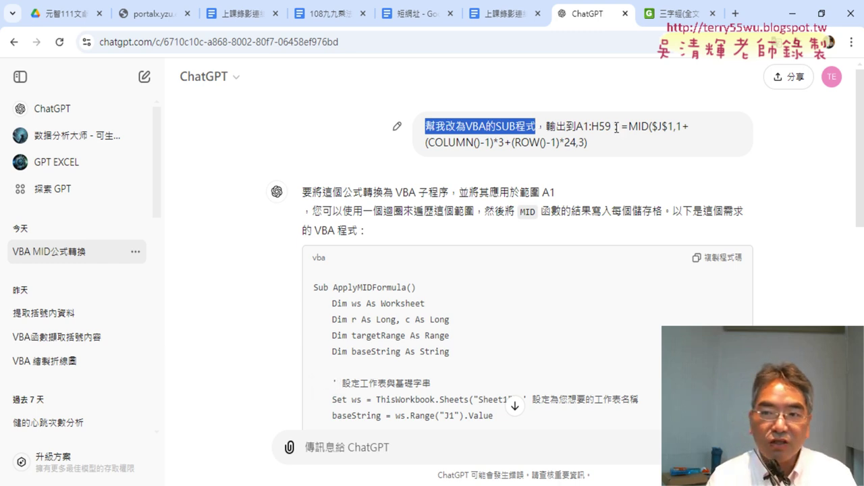
{"action": "left_click_drag", "start_coordinate": [618, 127], "coordinate": [537, 128]}
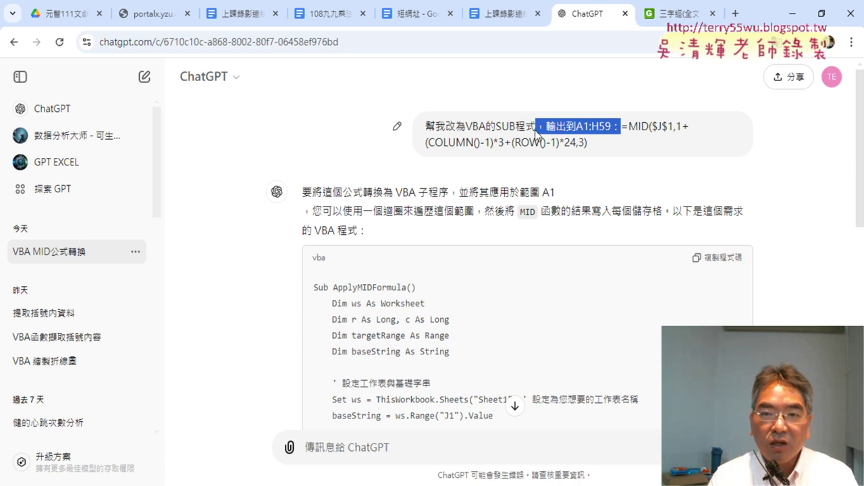
{"action": "left_click", "coordinate": [792, 14]}
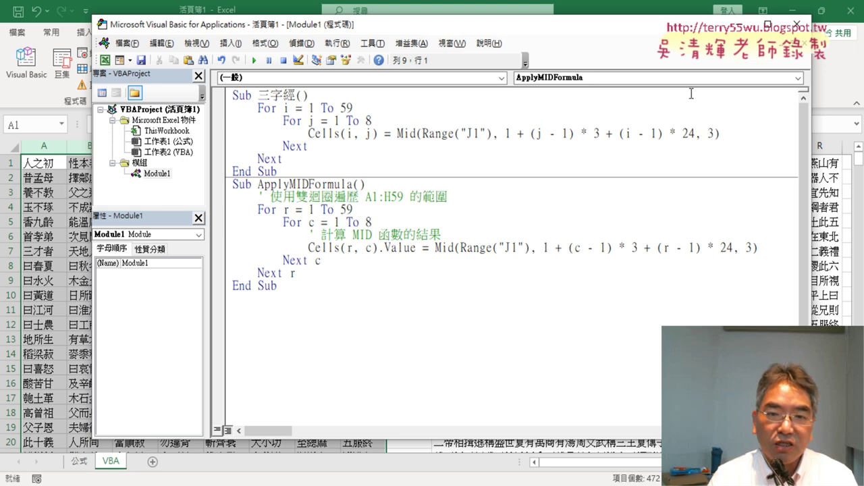
Step: Close the VBA editor and start Save As, browsing to the Desktop folder
{"action": "left_click", "coordinate": [798, 24]}
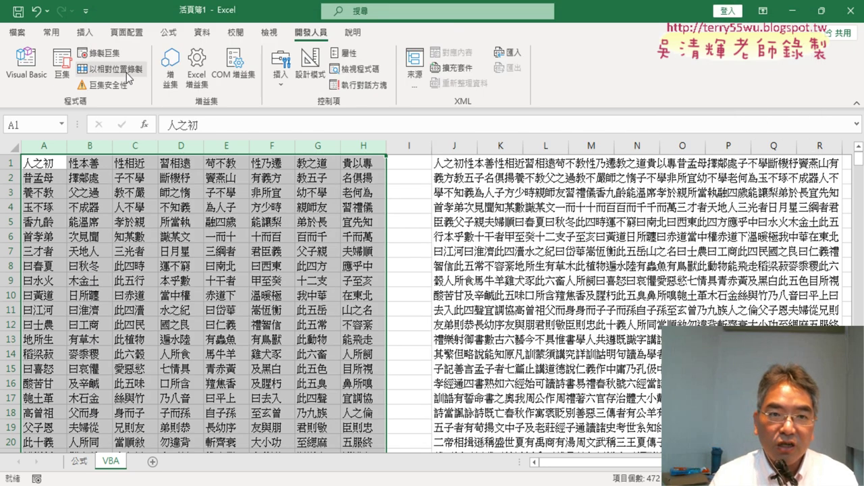
{"action": "left_click", "coordinate": [19, 33]}
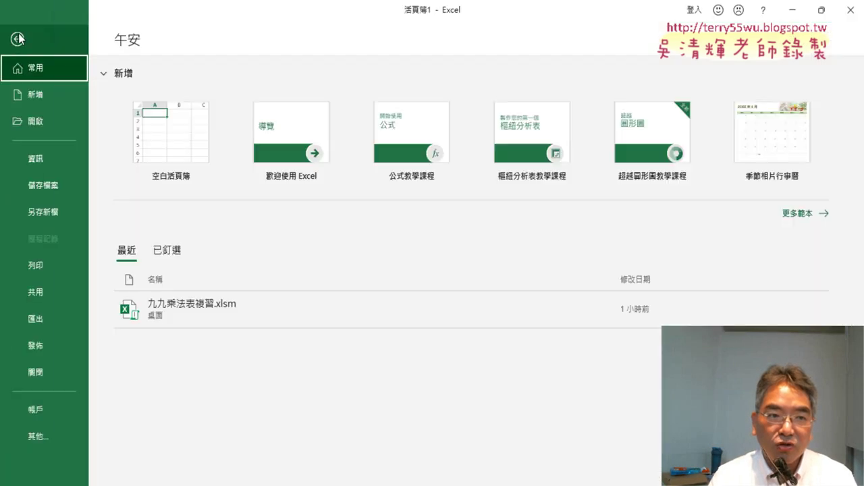
{"action": "left_click", "coordinate": [40, 191]}
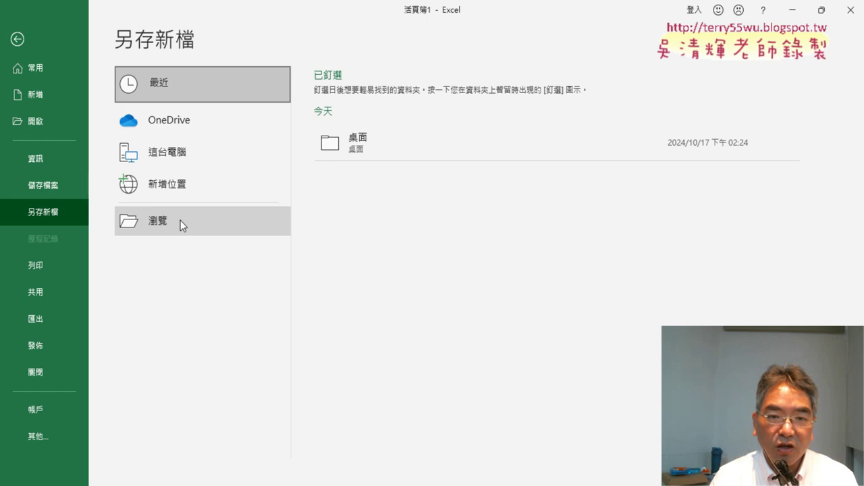
{"action": "left_click", "coordinate": [180, 220]}
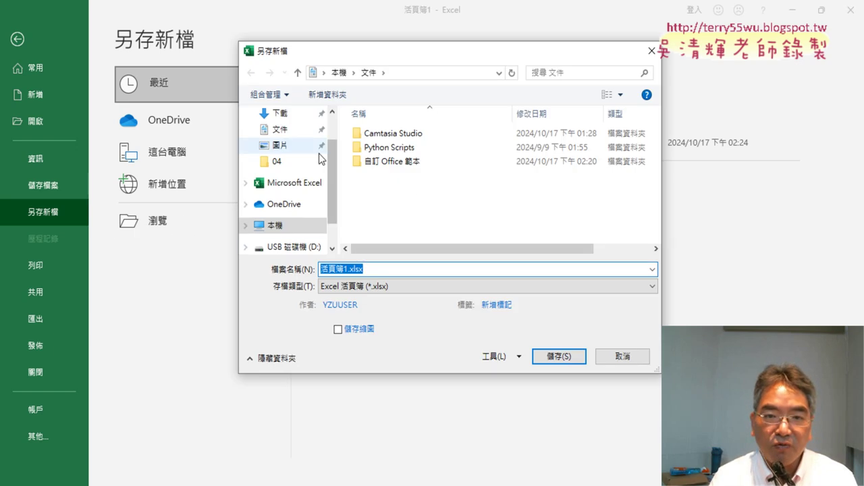
{"action": "scroll", "coordinate": [330, 154], "scroll_direction": "up", "scroll_amount": 2}
{"action": "left_click", "coordinate": [279, 140]}
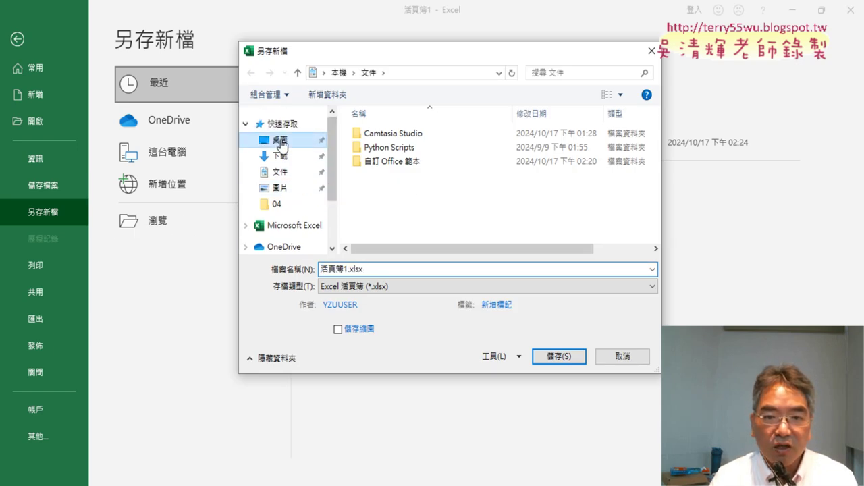
Step: Enter 三字經 as the file name using Chinese input
{"action": "left_click", "coordinate": [366, 270]}
{"action": "type", "text": "s"}
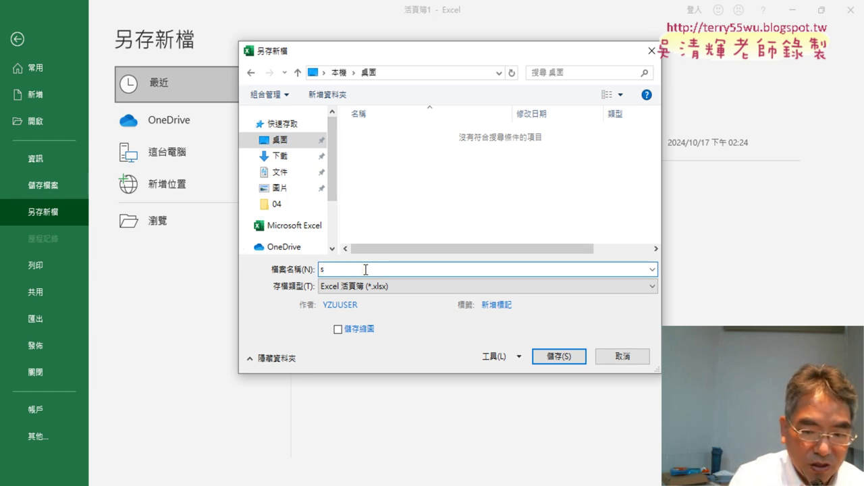
{"action": "key", "text": "BackSpace"}
{"action": "type", "text": "ㄙㄢ"}
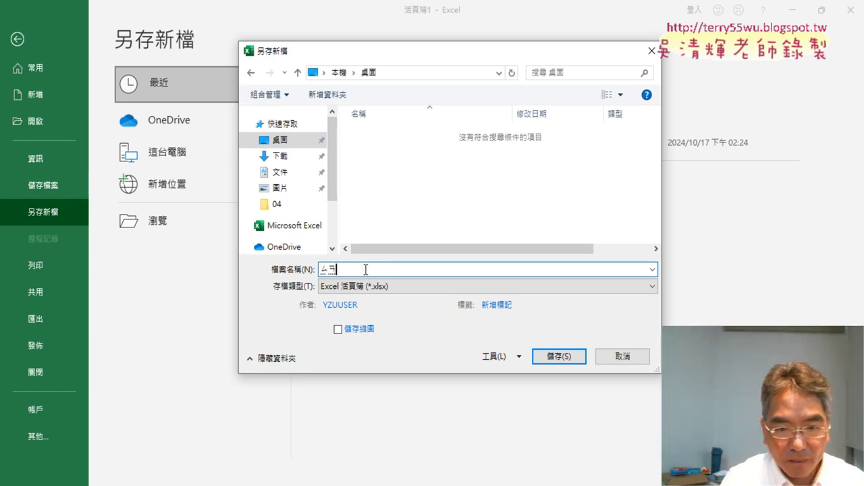
{"action": "type", "text": "三字經"}
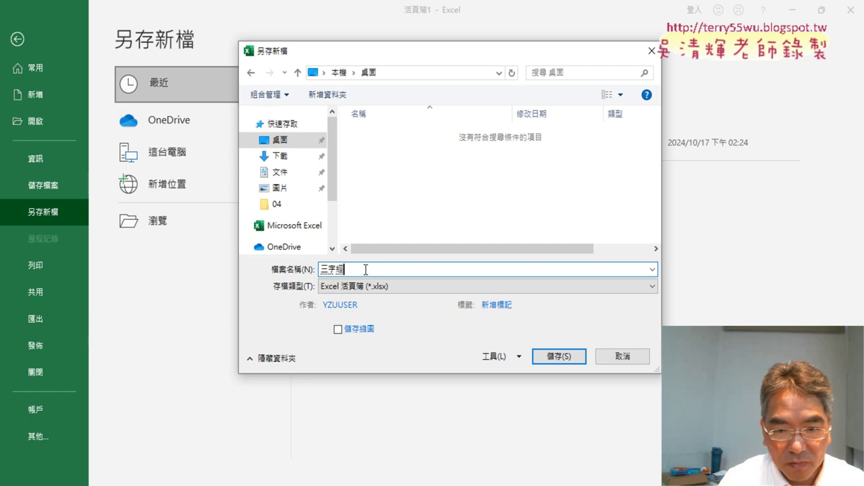
{"action": "key", "text": "Return"}
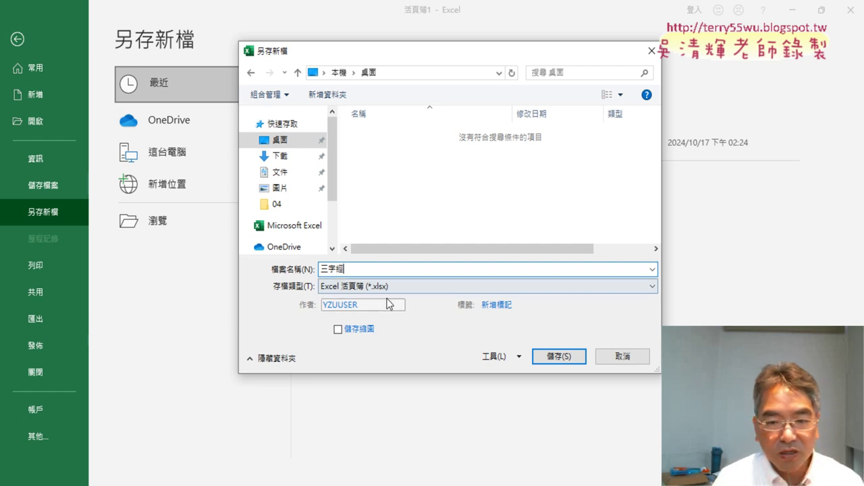
{"action": "left_click", "coordinate": [392, 287]}
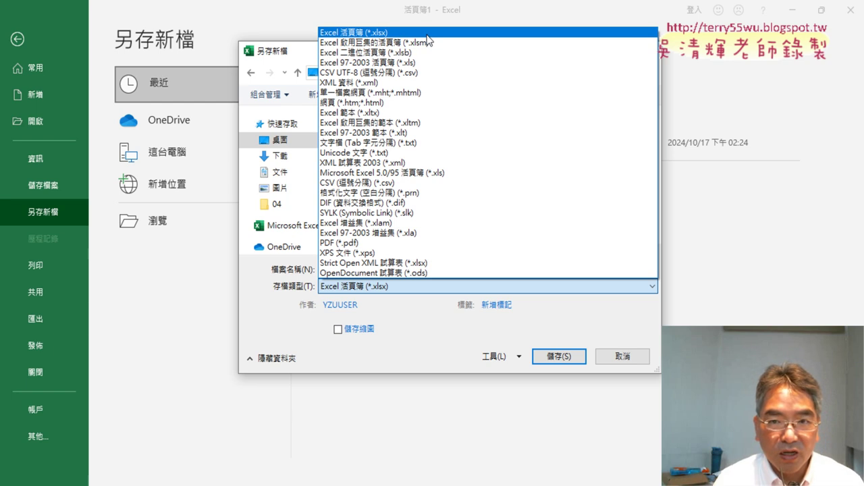
Step: Set the file type to Excel Macro-Enabled Workbook (*.xlsm) and save 三字經.xlsm to the Desktop
{"action": "left_click", "coordinate": [427, 41]}
{"action": "double_click", "coordinate": [386, 269]}
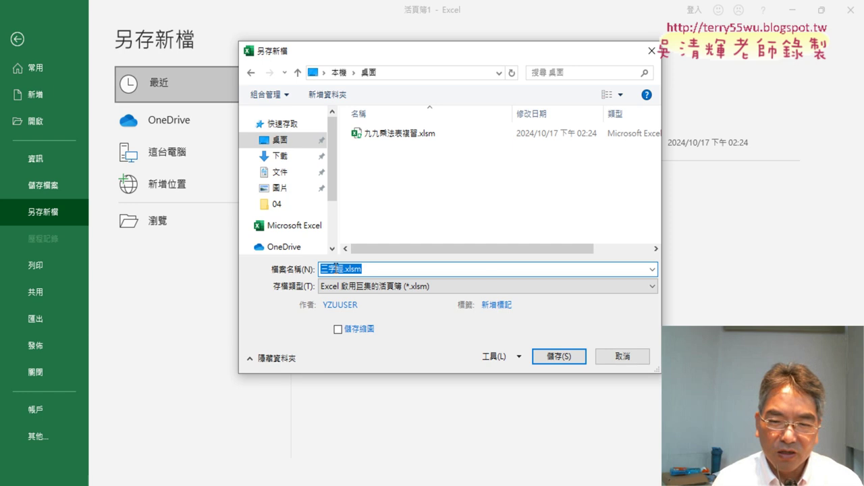
{"action": "left_click", "coordinate": [557, 357]}
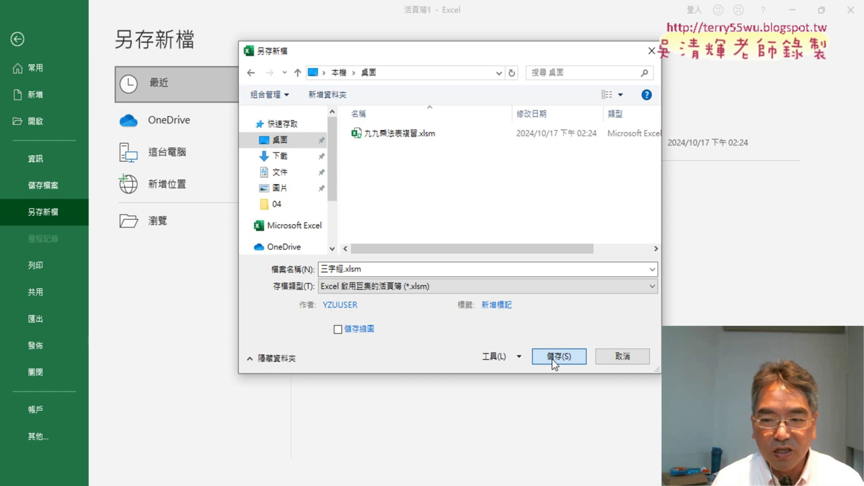